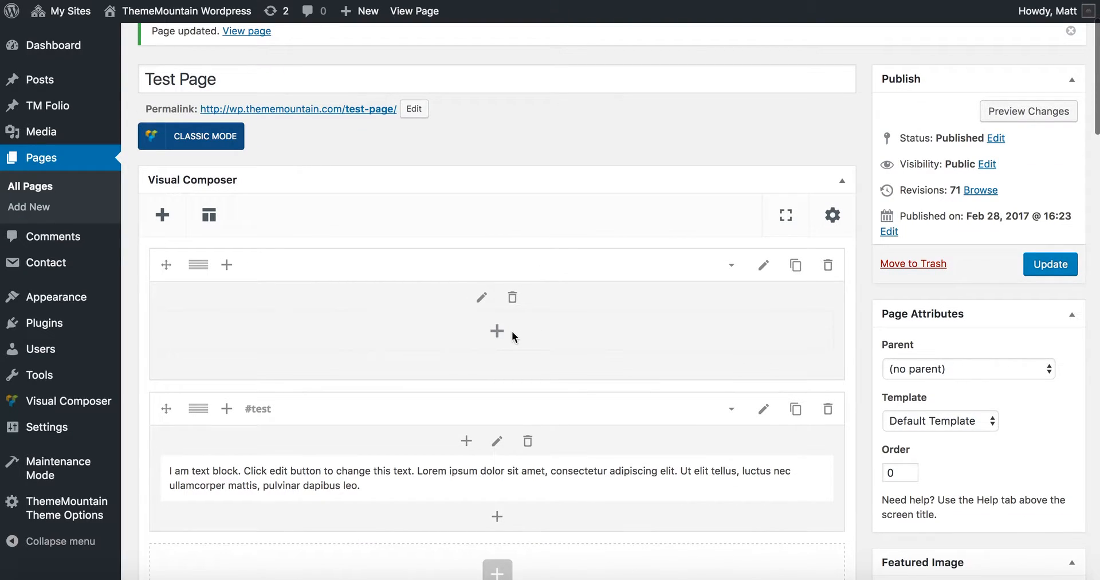
Add an Icon element to the first row's empty column and keep its mobile bottom margin at 30.
{"action": "left_click", "coordinate": [495, 330]}
{"action": "left_click", "coordinate": [877, 408]}
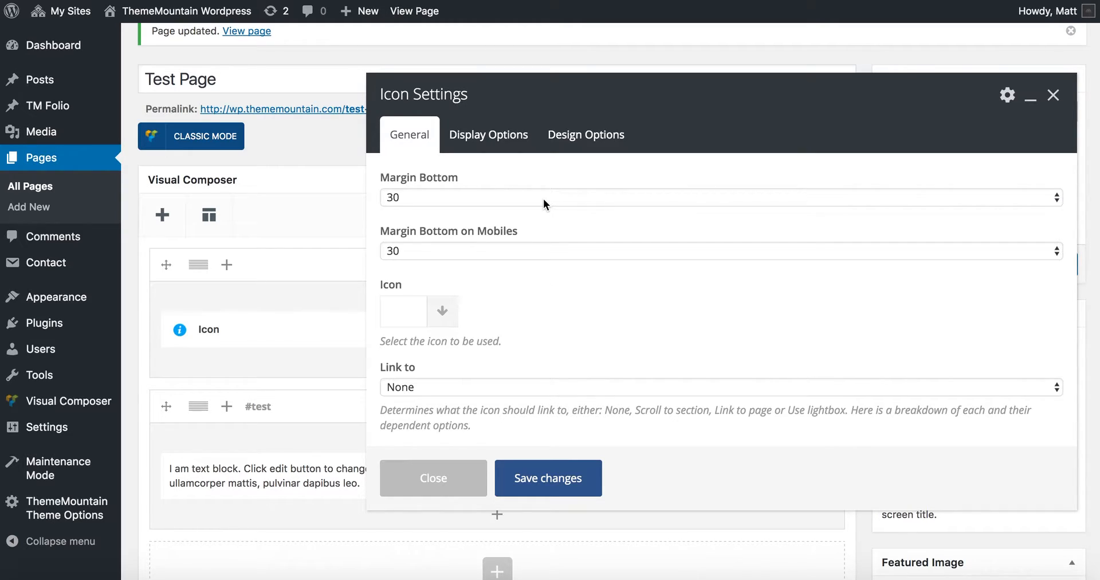
{"action": "left_click", "coordinate": [549, 252]}
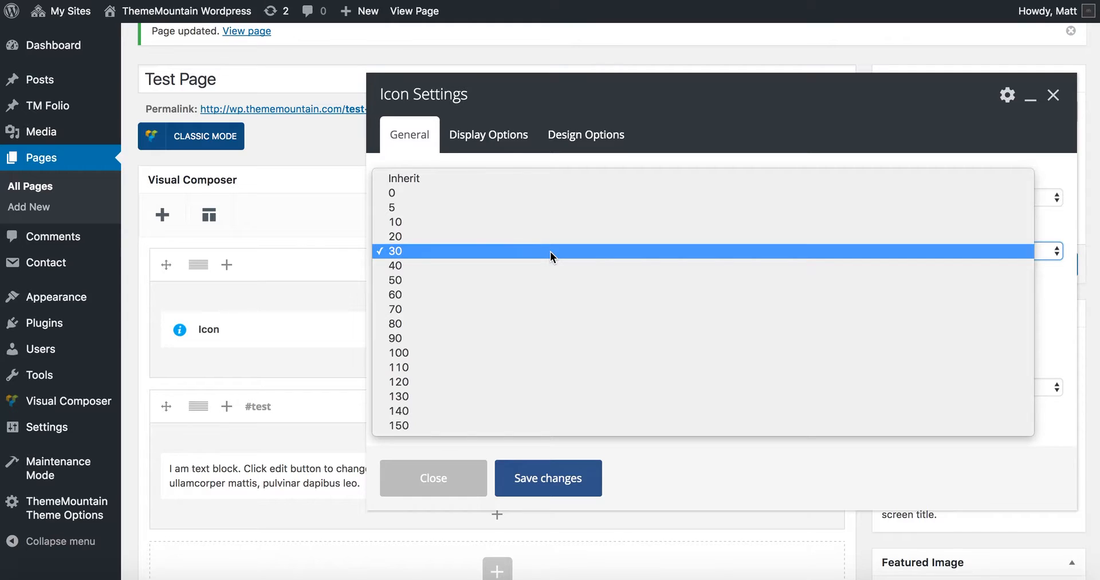
{"action": "left_click", "coordinate": [550, 251]}
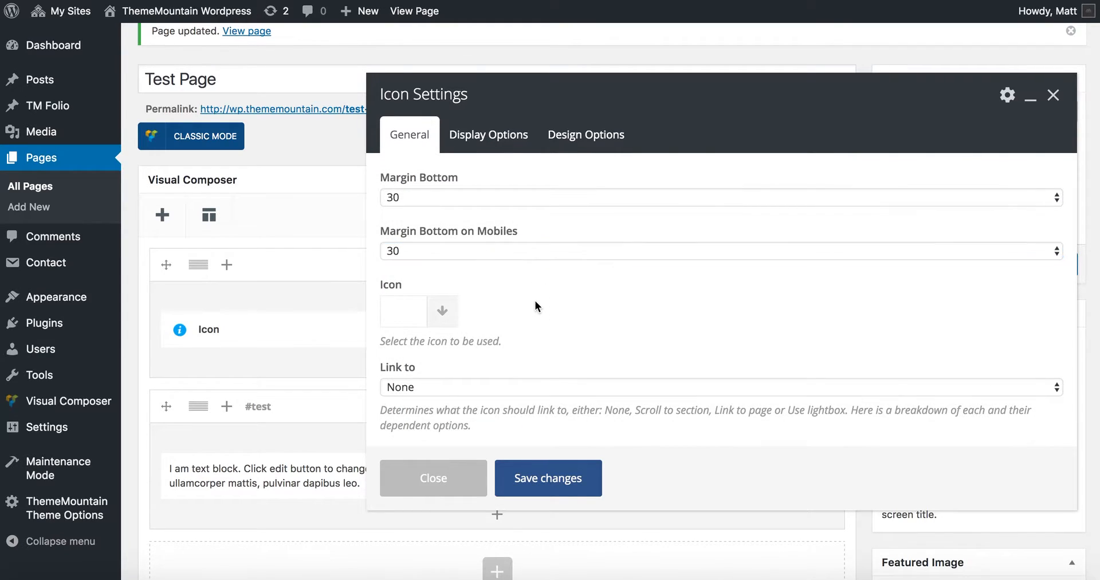
Search the icon picker for "arrow" and choose the circled down arrow as the element's icon.
{"action": "scroll", "coordinate": [534, 300], "scroll_direction": "down", "scroll_amount": 1}
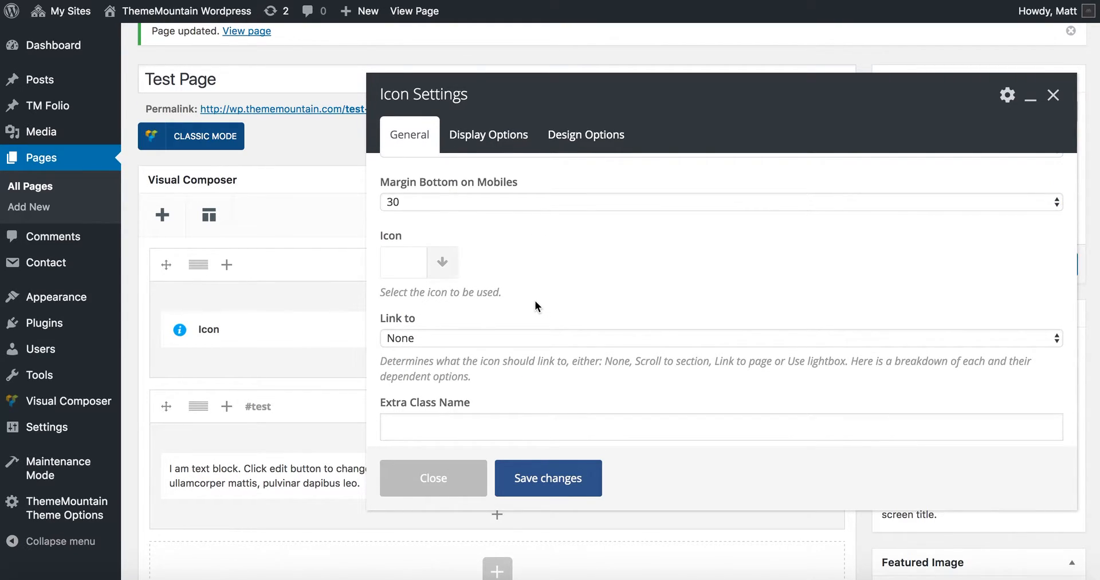
{"action": "left_click", "coordinate": [444, 263]}
{"action": "type", "text": "arrow"}
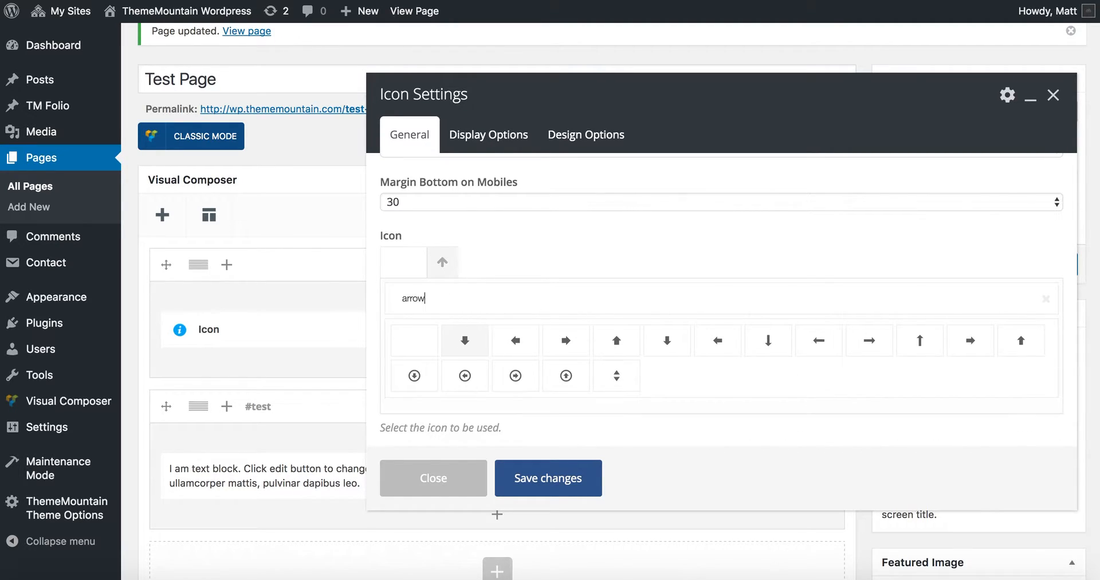
{"action": "left_click", "coordinate": [414, 376]}
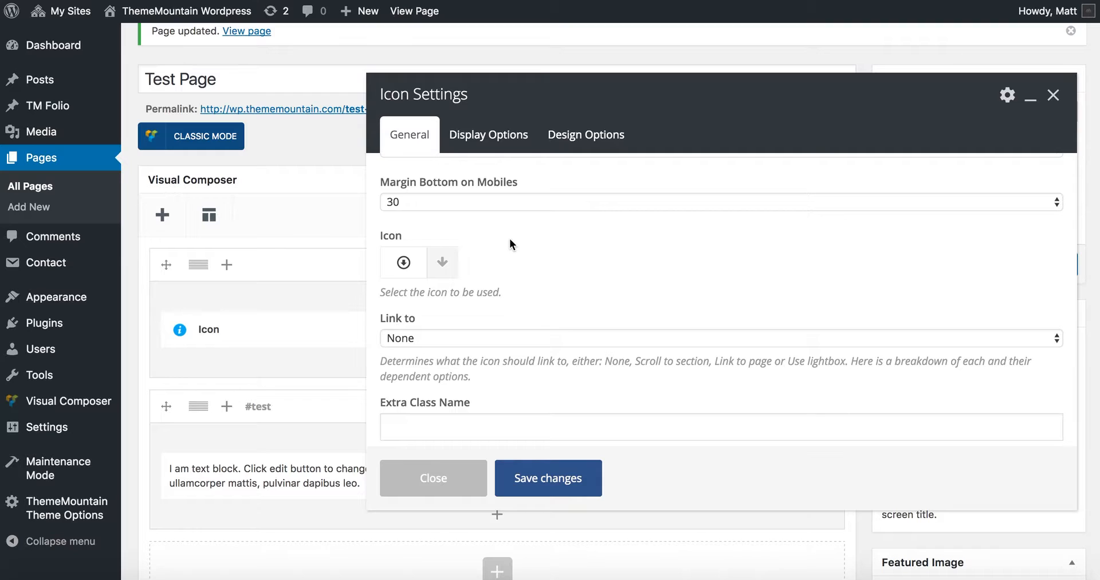
Review the icon's link, display and design options, including the available icon styles.
{"action": "scroll", "coordinate": [537, 324], "scroll_direction": "down", "scroll_amount": 2}
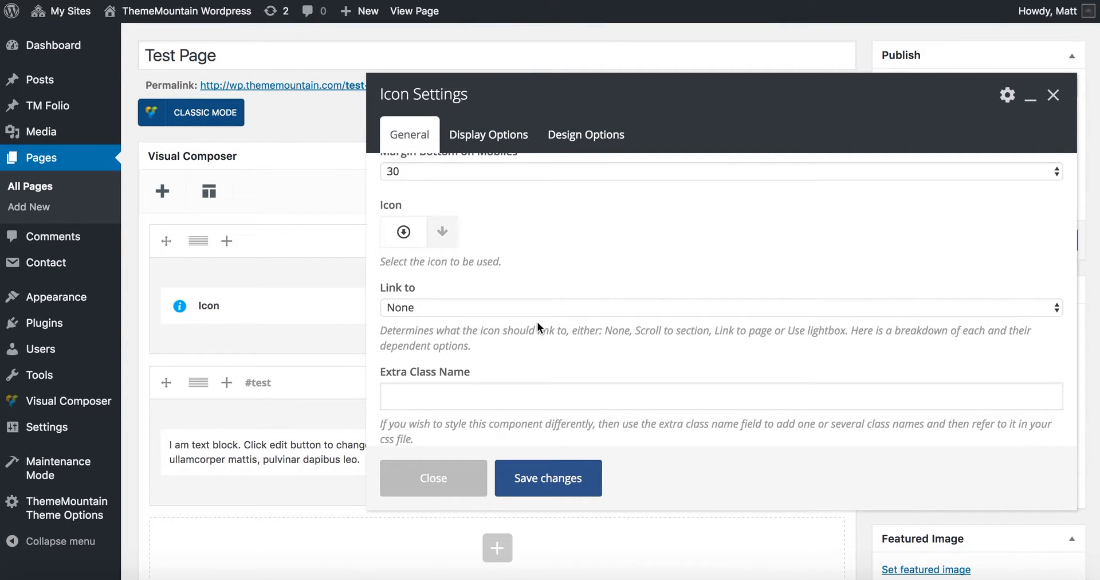
{"action": "scroll", "coordinate": [561, 246], "scroll_direction": "up", "scroll_amount": 3}
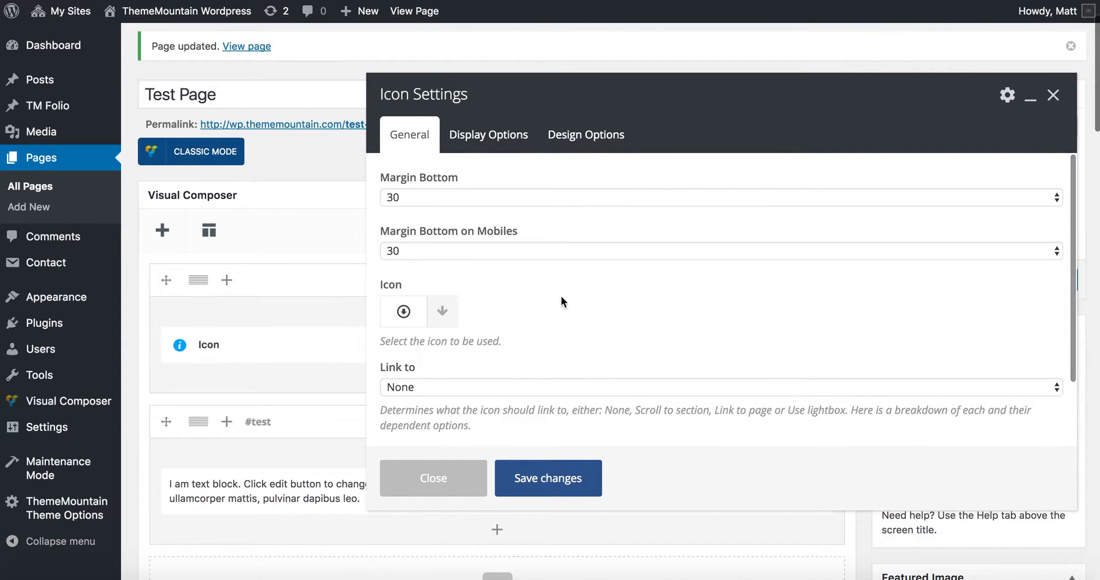
{"action": "left_click", "coordinate": [501, 136]}
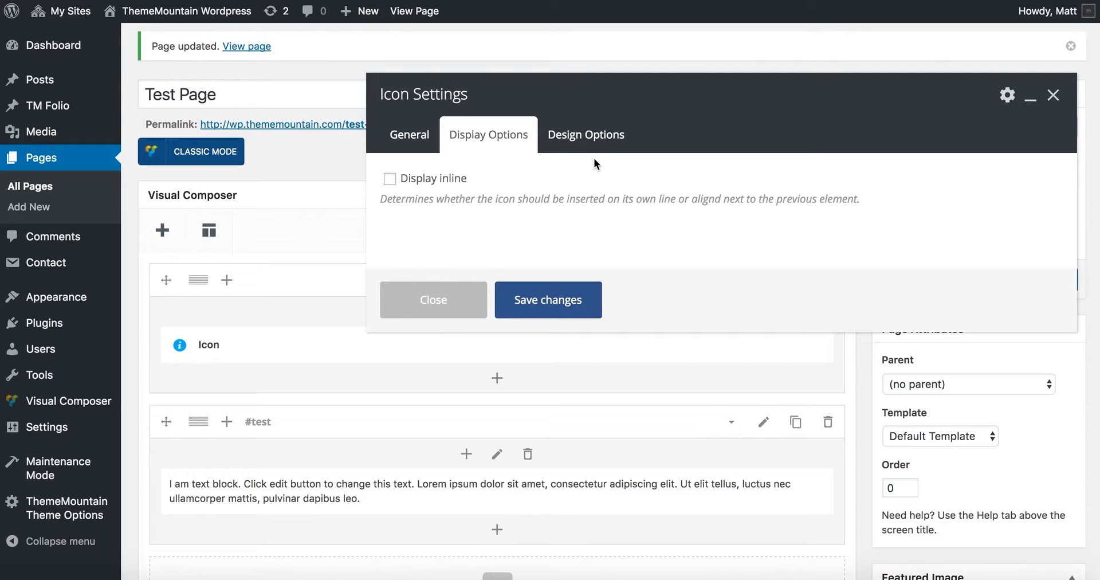
{"action": "left_click", "coordinate": [599, 137]}
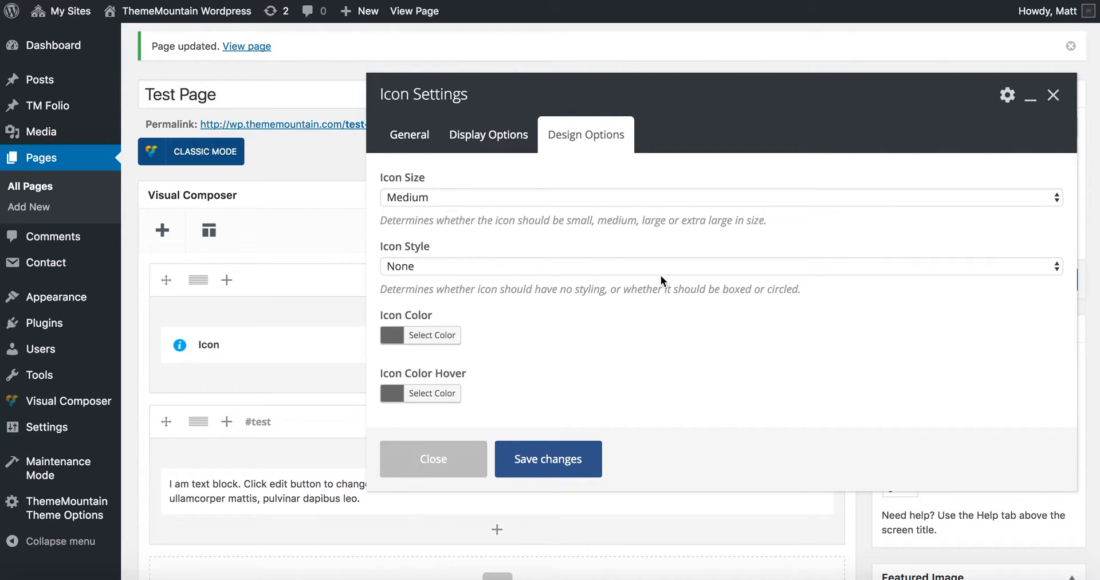
{"action": "left_click", "coordinate": [580, 273]}
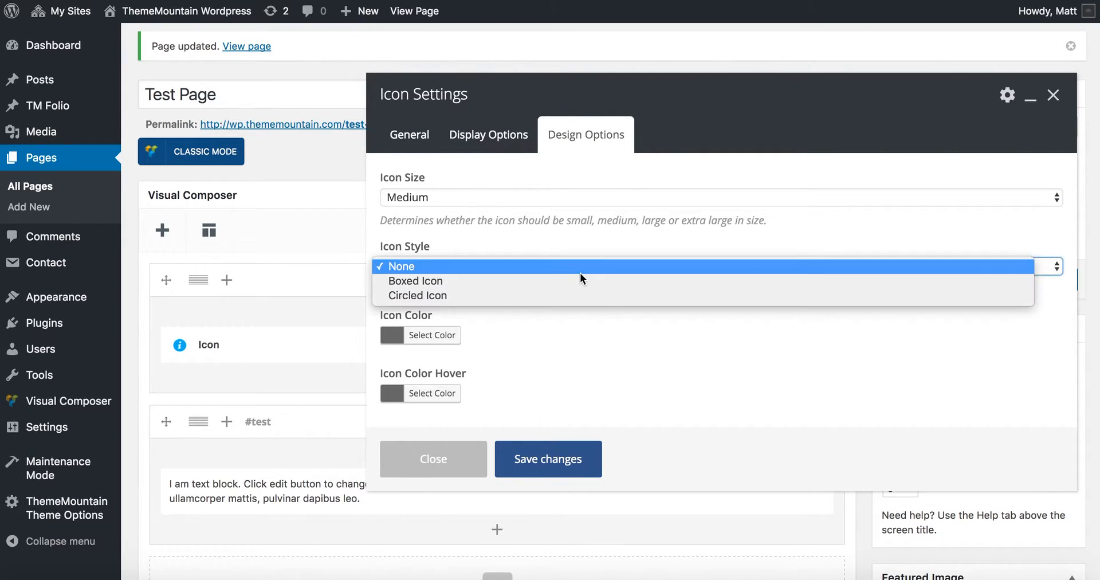
{"action": "left_click", "coordinate": [607, 349]}
{"action": "left_click", "coordinate": [607, 349]}
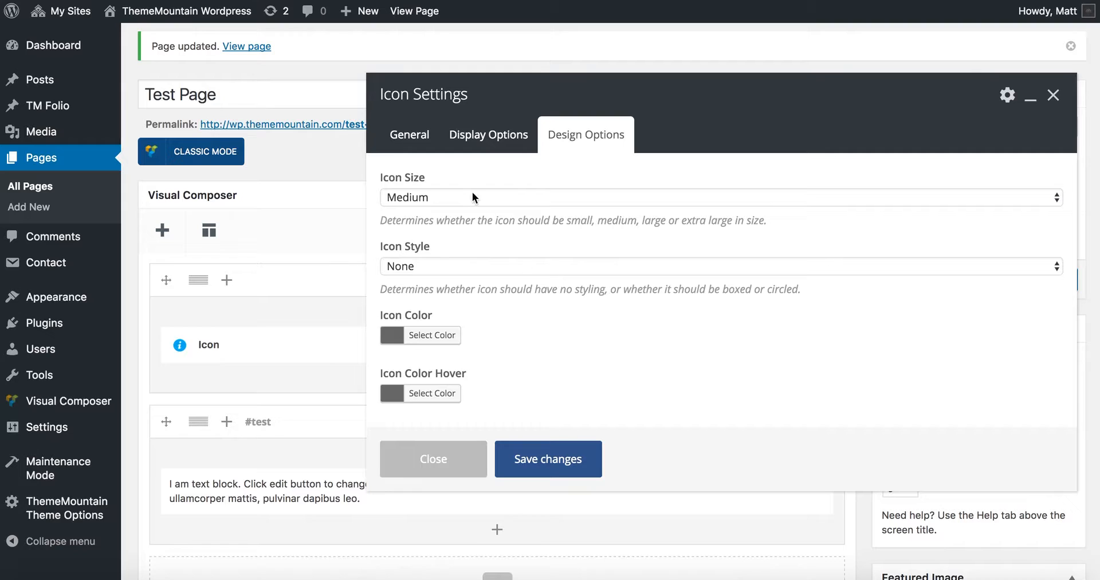
{"action": "left_click", "coordinate": [409, 134]}
Save the icon settings, update the page and check the icon on the published page before returning to the editor.
{"action": "left_click", "coordinate": [563, 471]}
{"action": "left_click", "coordinate": [1049, 278]}
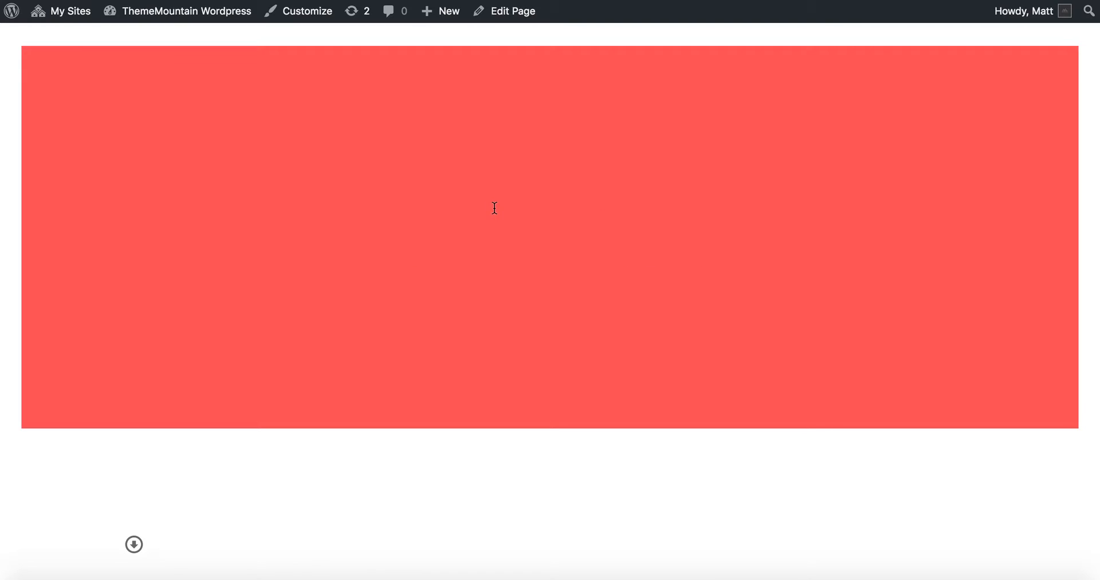
{"action": "scroll", "coordinate": [494, 207], "scroll_direction": "down", "scroll_amount": 5}
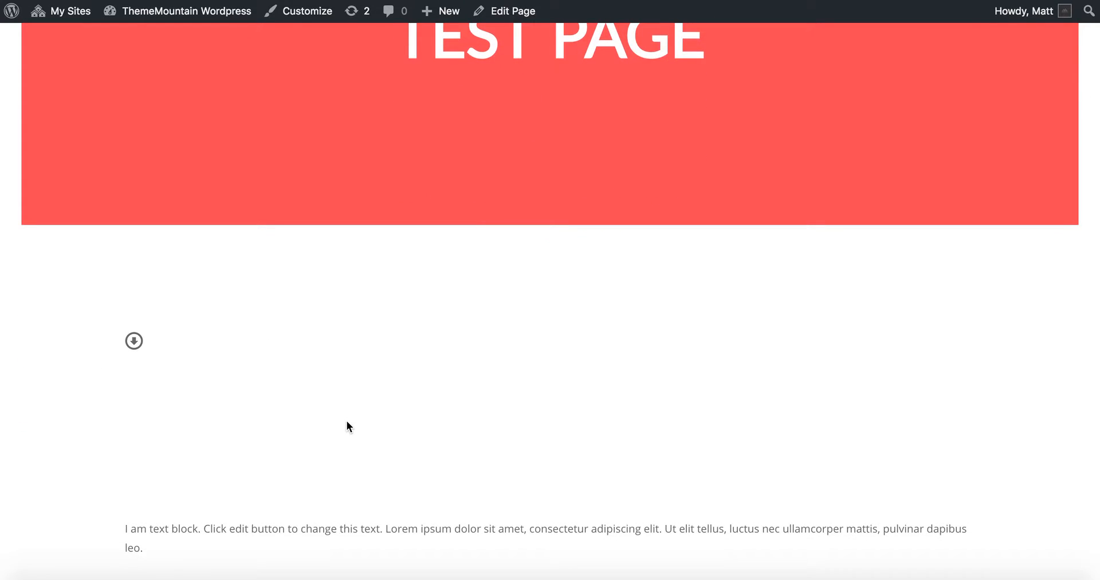
{"action": "scroll", "coordinate": [350, 401], "scroll_direction": "down", "scroll_amount": 3}
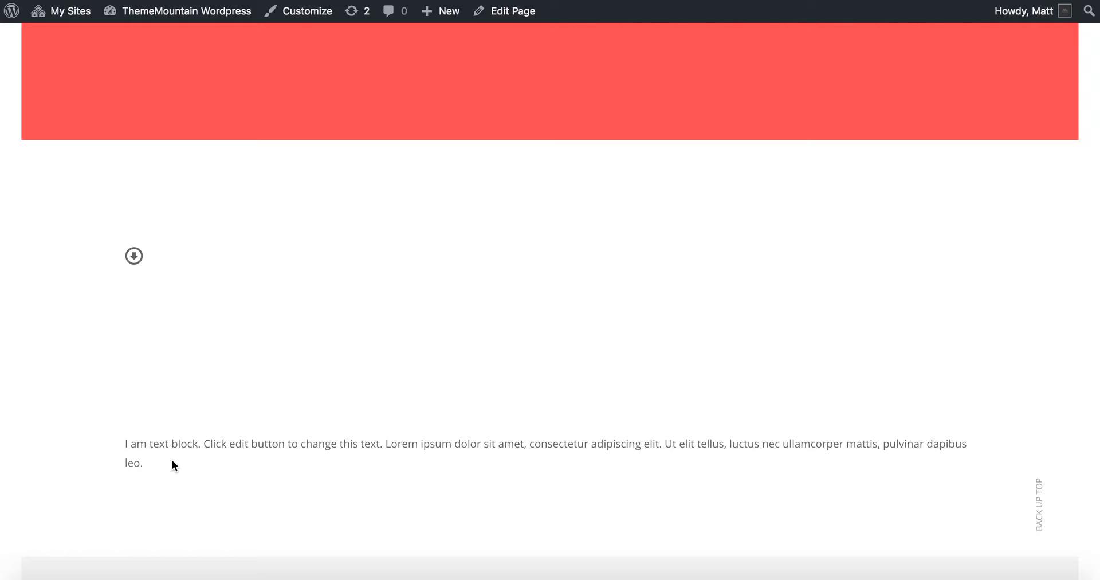
{"action": "key", "text": "super+bracketleft"}
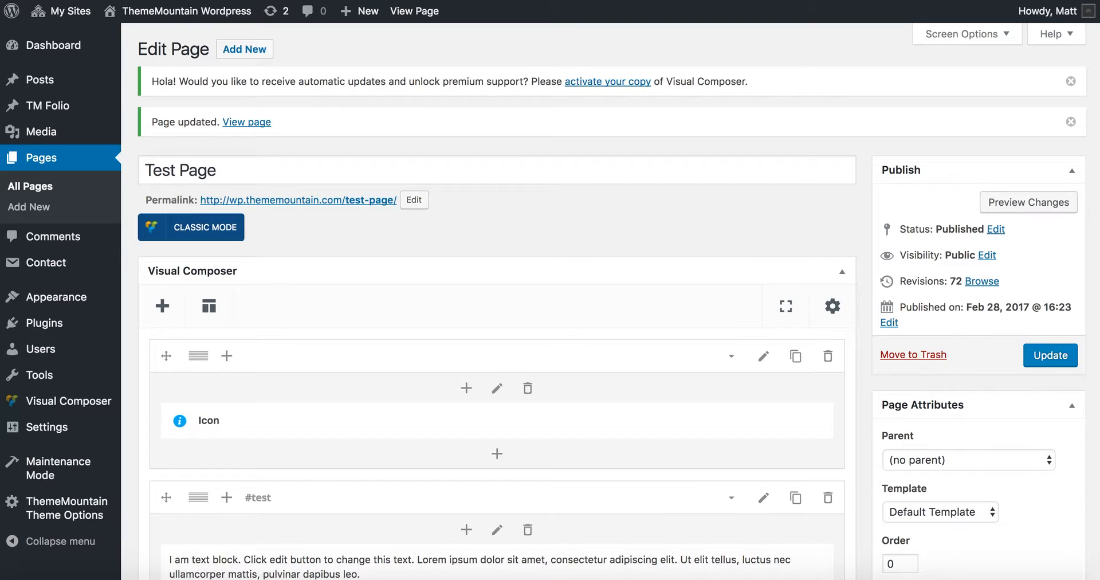
Reopen the icon's settings and set its link type to Scroll To Section.
{"action": "left_click", "coordinate": [497, 422]}
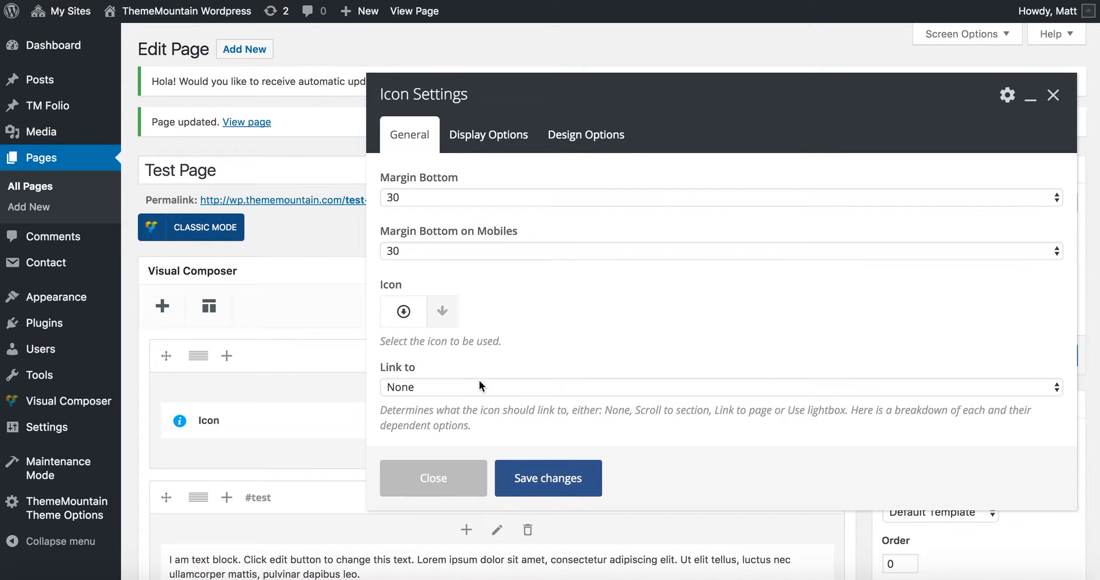
{"action": "left_click", "coordinate": [479, 382]}
{"action": "left_click", "coordinate": [480, 404]}
{"action": "scroll", "coordinate": [587, 343], "scroll_direction": "down", "scroll_amount": 4}
{"action": "left_click", "coordinate": [502, 277]}
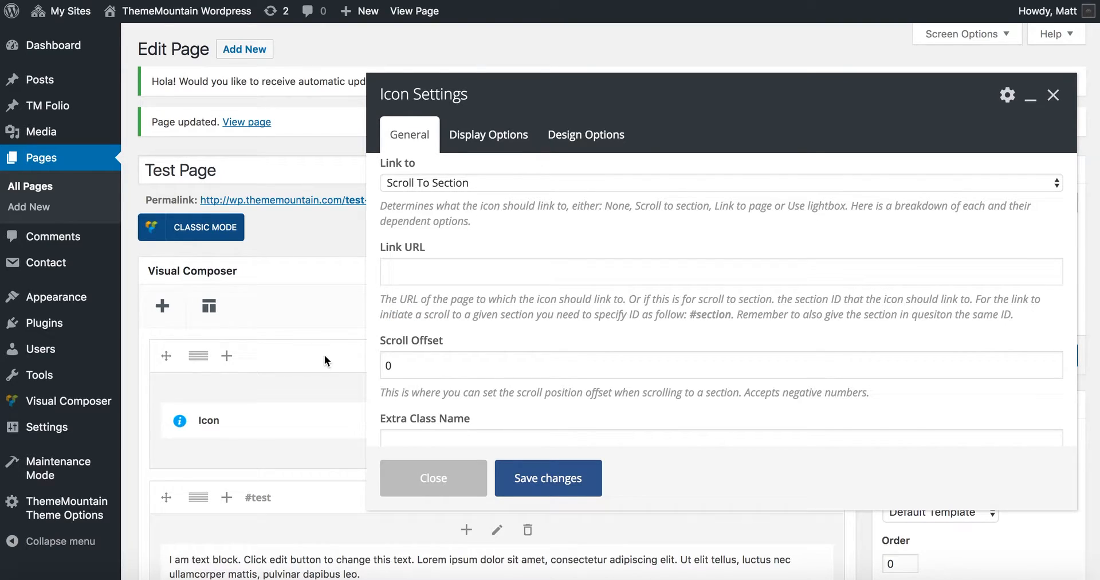
Set the icon's link URL to #test, matching the ID of the text block's row.
{"action": "scroll", "coordinate": [324, 355], "scroll_direction": "down", "scroll_amount": 5}
{"action": "scroll", "coordinate": [324, 356], "scroll_direction": "up", "scroll_amount": 2}
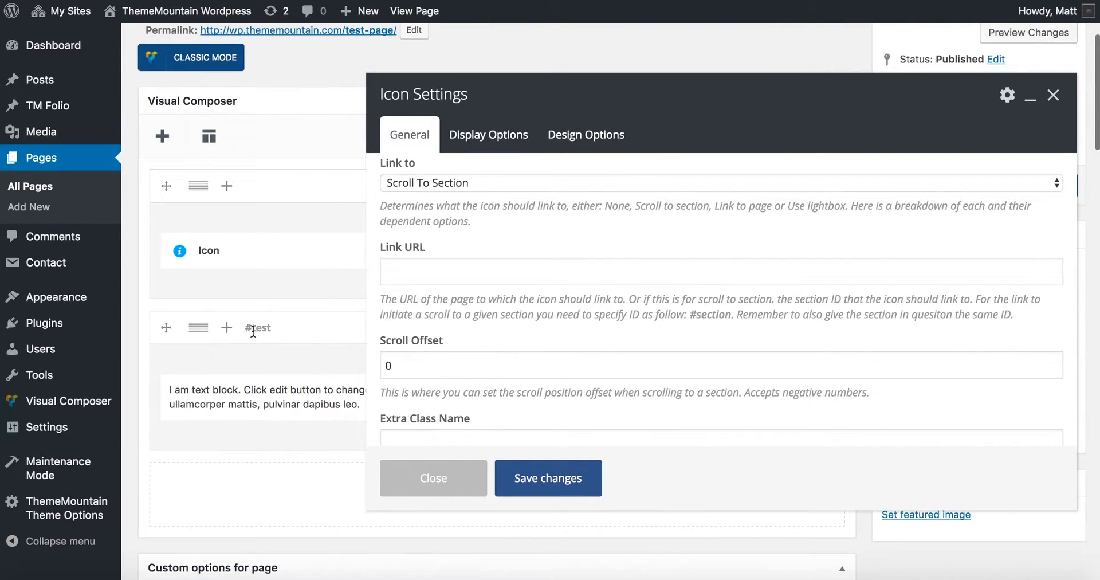
{"action": "left_click", "coordinate": [401, 261]}
{"action": "type", "text": "#test"}
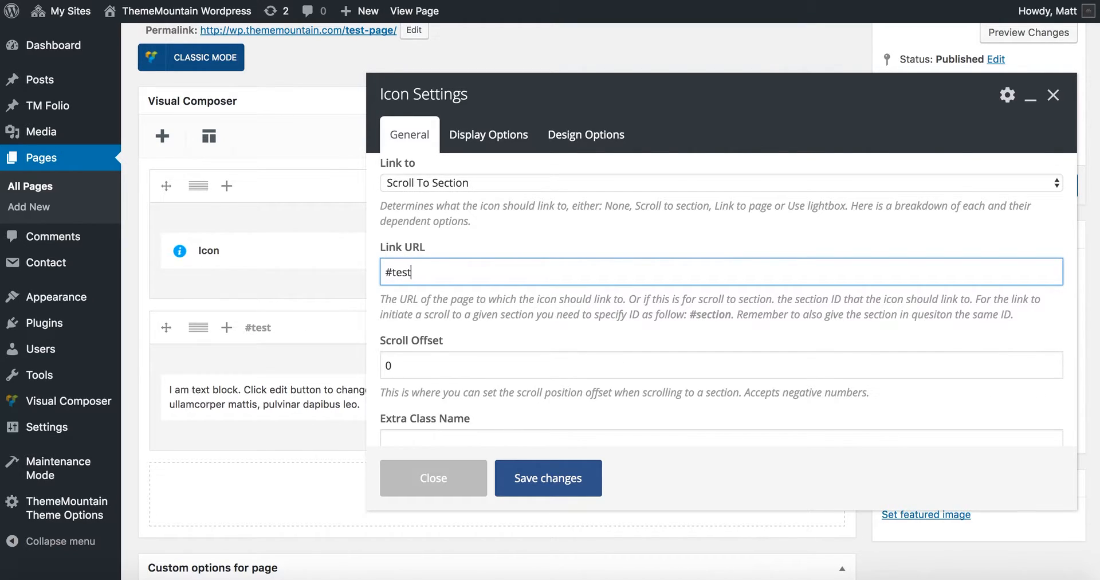
{"action": "left_click", "coordinate": [492, 318]}
{"action": "scroll", "coordinate": [492, 318], "scroll_direction": "down", "scroll_amount": 2}
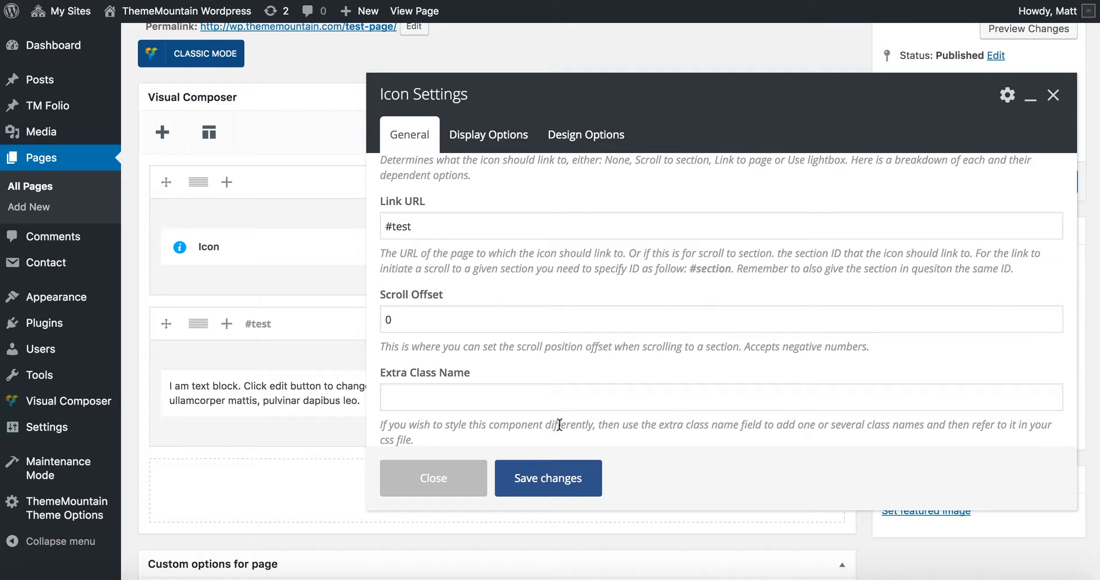
Save the icon settings, update the page and test the icon's scroll link on the published page.
{"action": "left_click", "coordinate": [561, 478]}
{"action": "left_click", "coordinate": [1054, 177]}
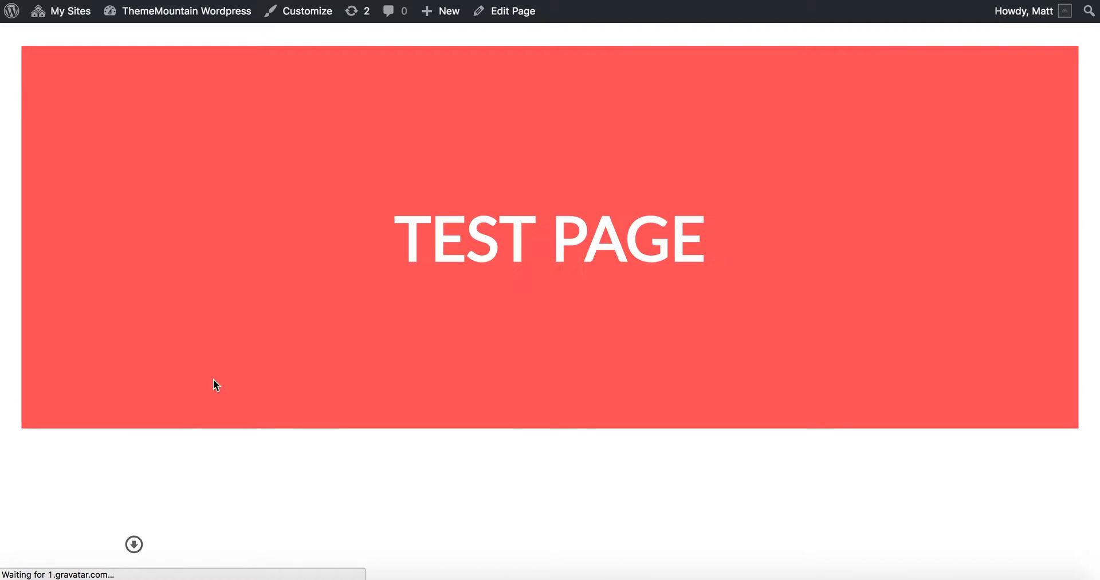
{"action": "left_click", "coordinate": [134, 545]}
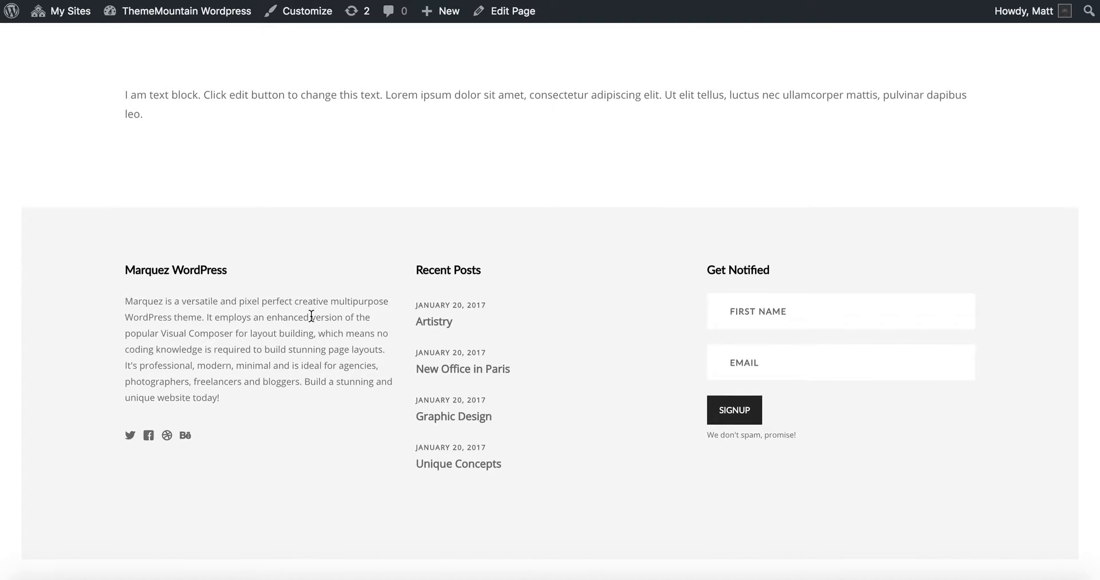
{"action": "scroll", "coordinate": [309, 313], "scroll_direction": "up", "scroll_amount": 2}
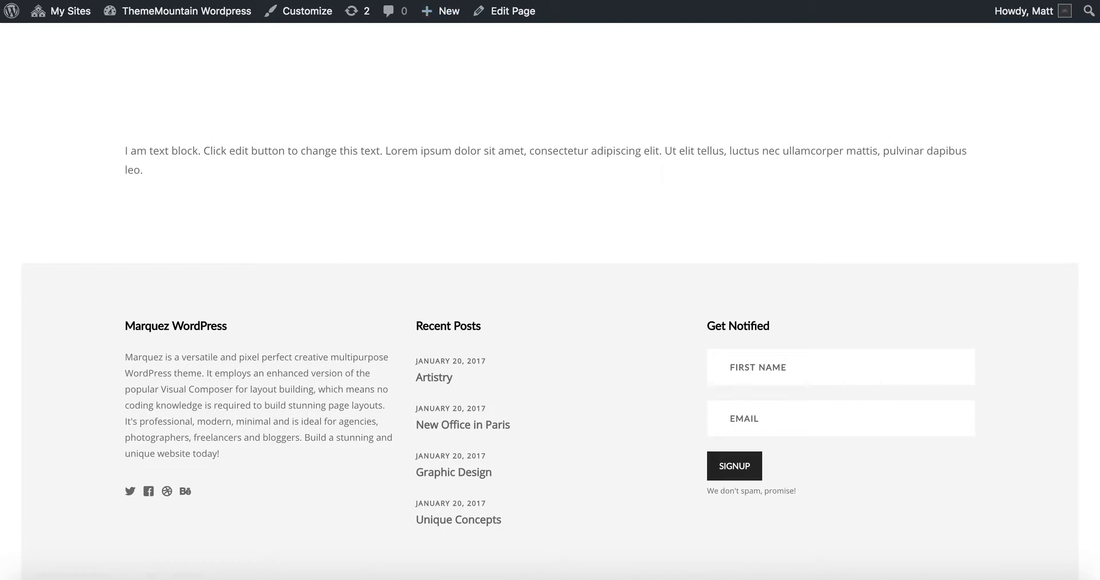
{"action": "left_click", "coordinate": [469, 0]}
Reopen the icon's settings and set its scroll offset to -100.
{"action": "scroll", "coordinate": [492, 109], "scroll_direction": "down", "scroll_amount": 2}
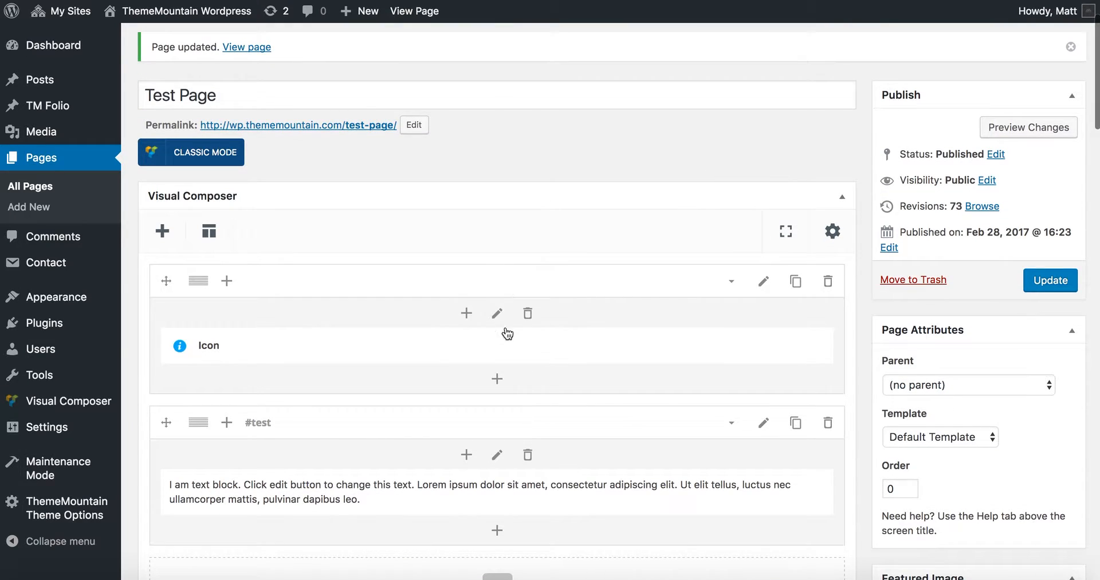
{"action": "left_click", "coordinate": [497, 346]}
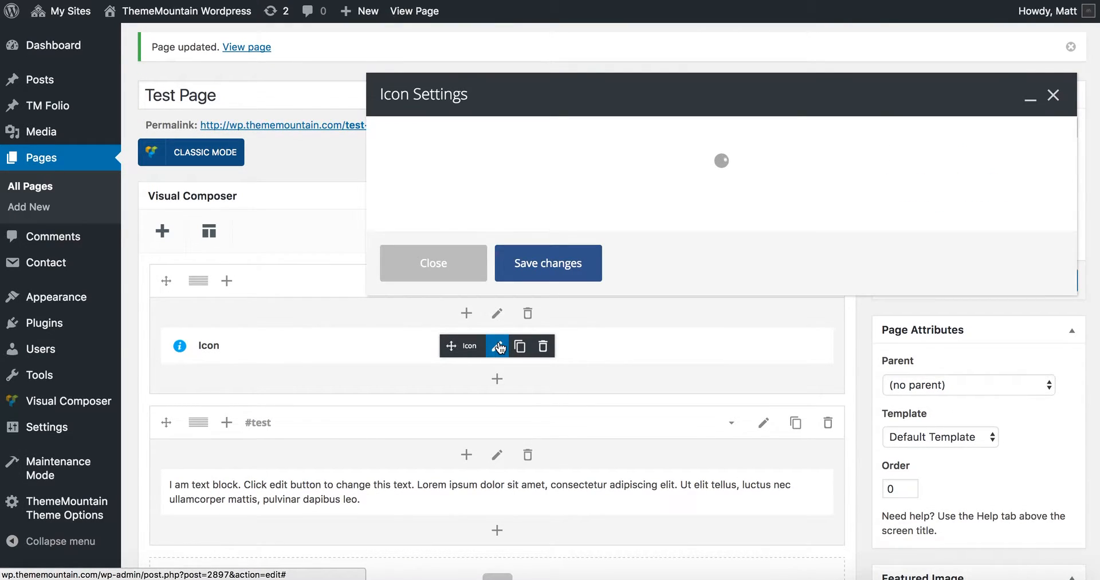
{"action": "scroll", "coordinate": [499, 342], "scroll_direction": "down", "scroll_amount": 3}
{"action": "scroll", "coordinate": [499, 342], "scroll_direction": "down", "scroll_amount": 3}
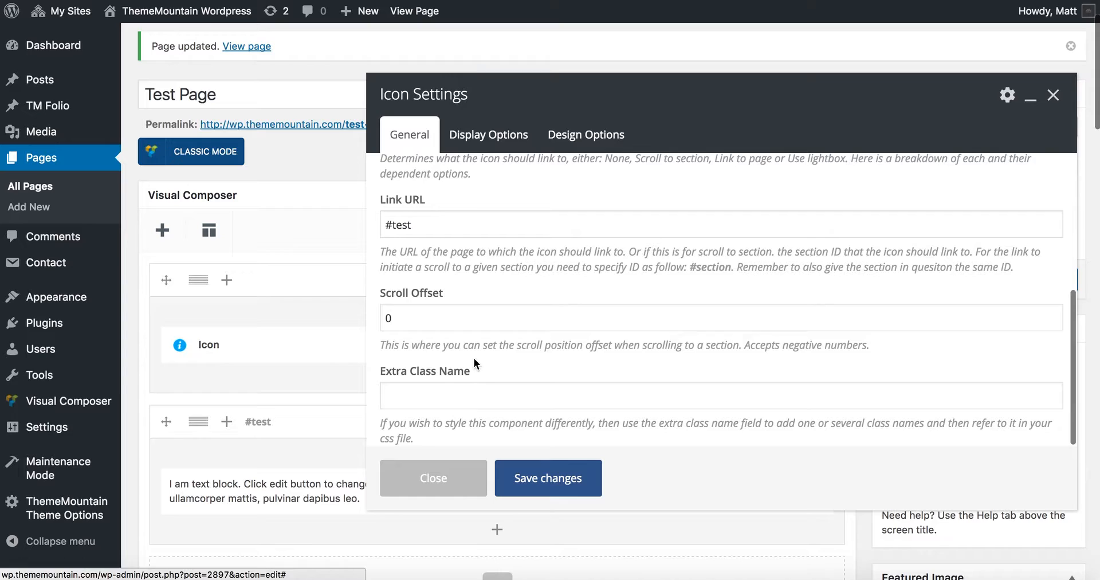
{"action": "left_click", "coordinate": [415, 327]}
{"action": "key", "text": "BackSpace"}
{"action": "type", "text": "-100"}
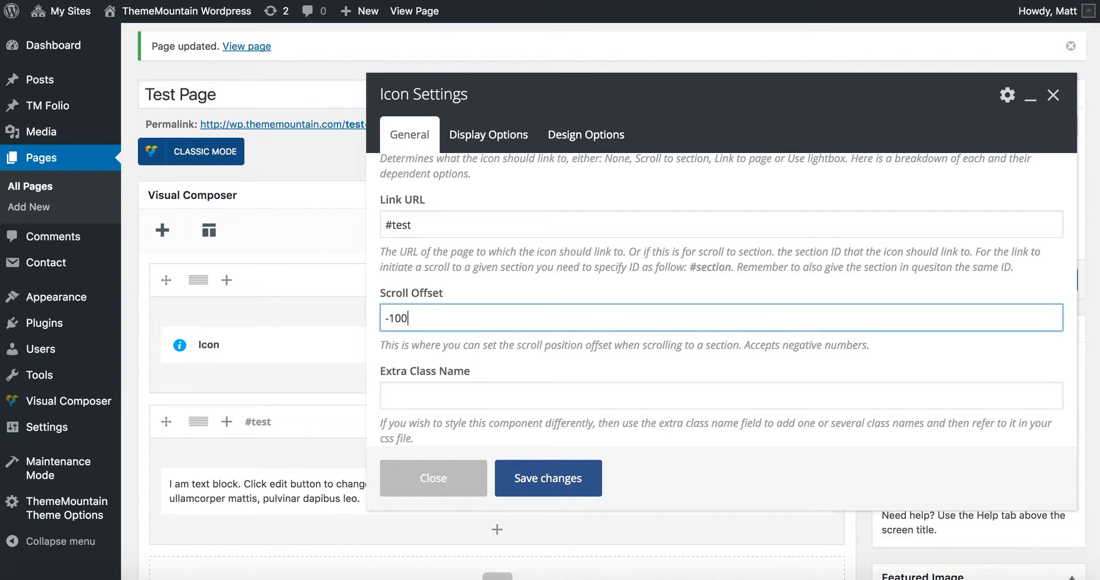
{"action": "left_click", "coordinate": [537, 364]}
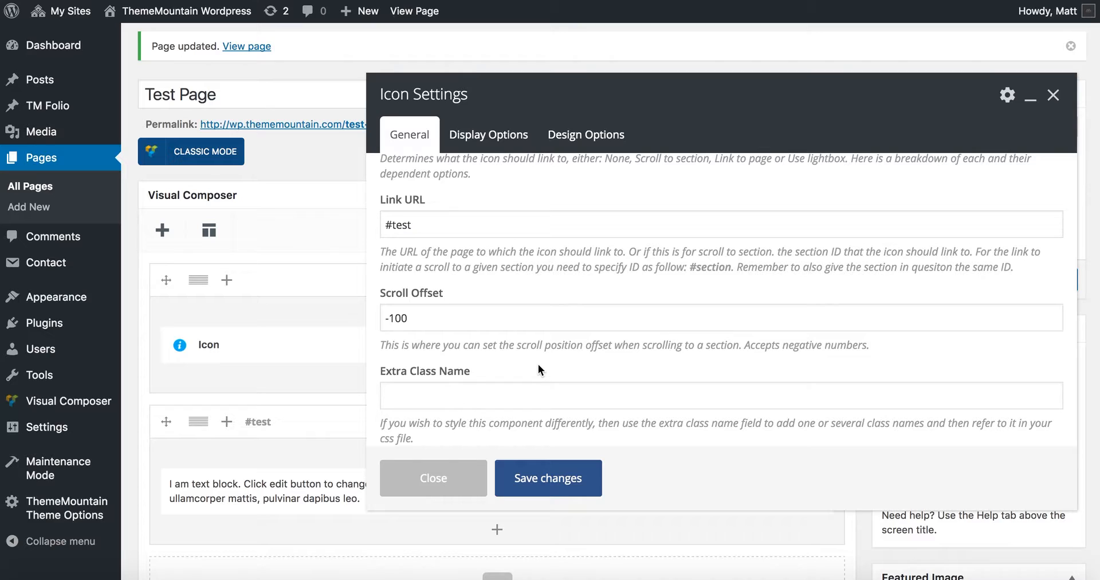
Save the offset, update the page and test the icon's scroll link on the reloaded published page.
{"action": "left_click", "coordinate": [551, 478]}
{"action": "left_click", "coordinate": [1050, 279]}
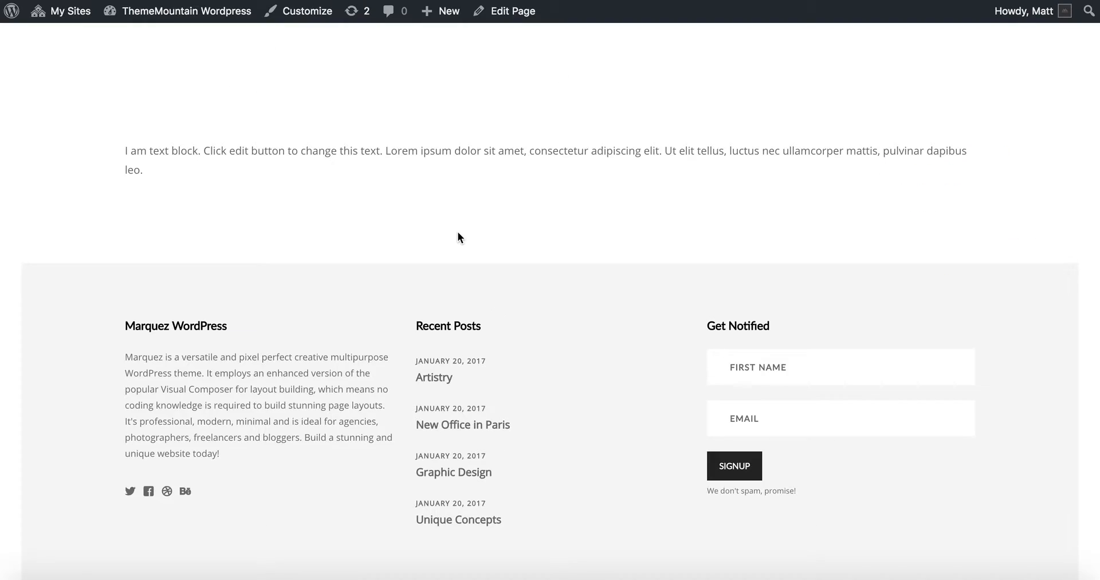
{"action": "scroll", "coordinate": [458, 231], "scroll_direction": "up", "scroll_amount": 10}
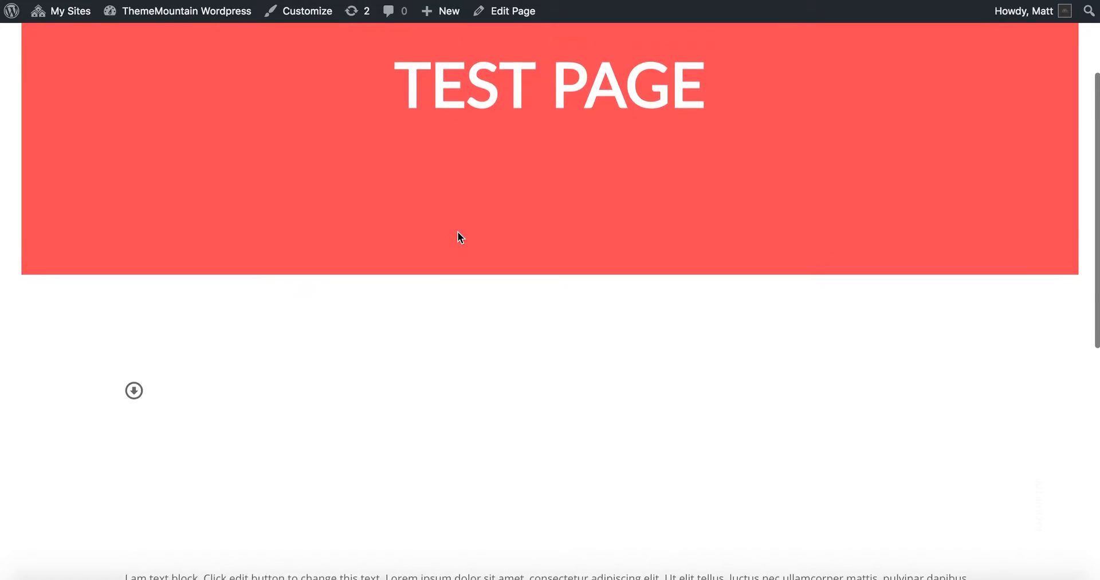
{"action": "key", "text": "super+r"}
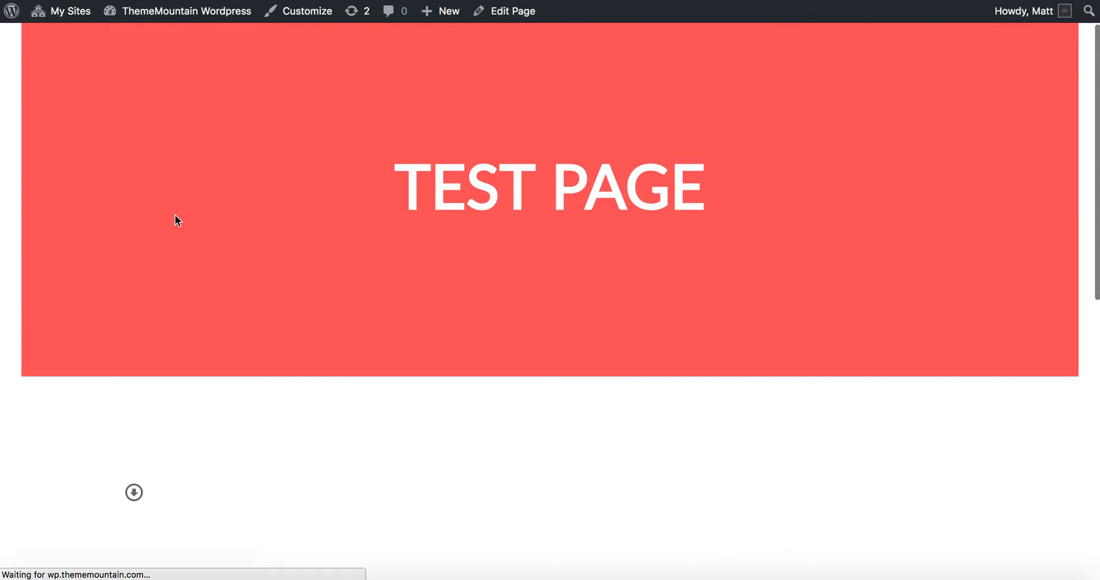
{"action": "left_click", "coordinate": [134, 492]}
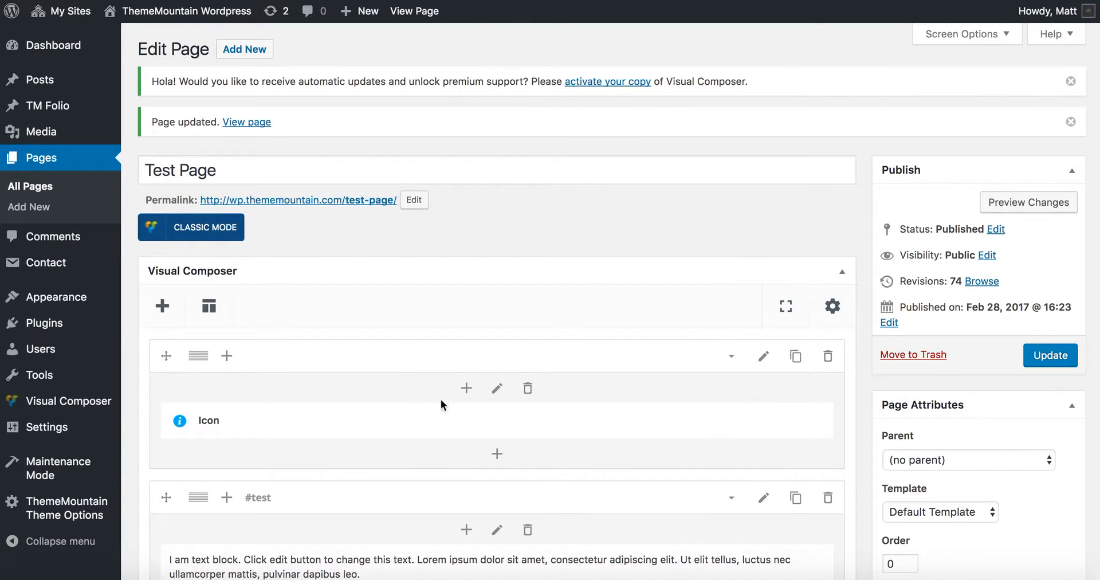
Reopen the icon's settings and change its link type to To Page.
{"action": "left_click", "coordinate": [498, 422]}
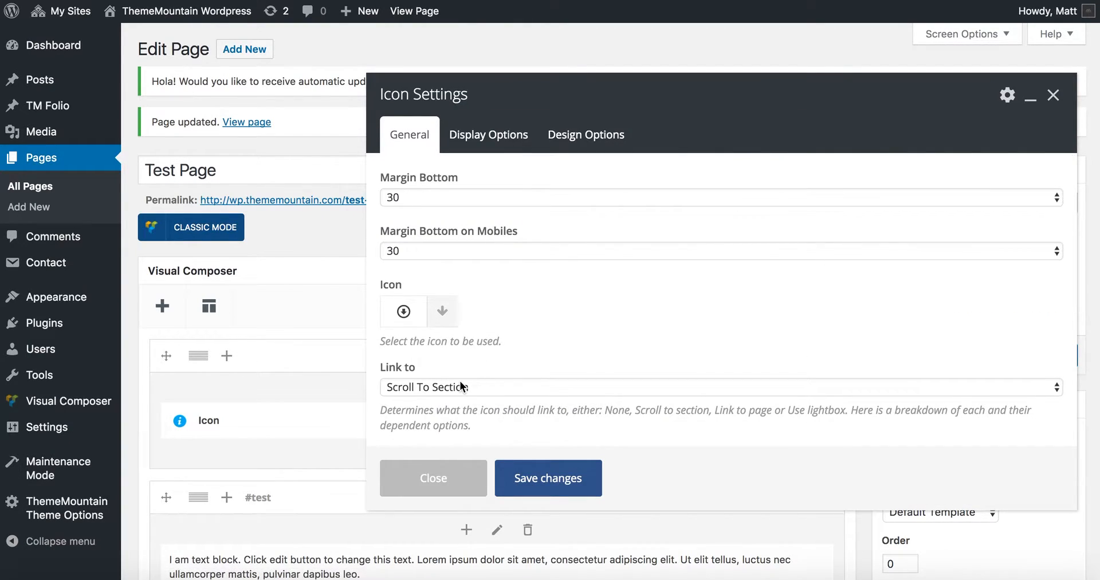
{"action": "left_click", "coordinate": [462, 387]}
{"action": "left_click", "coordinate": [470, 400]}
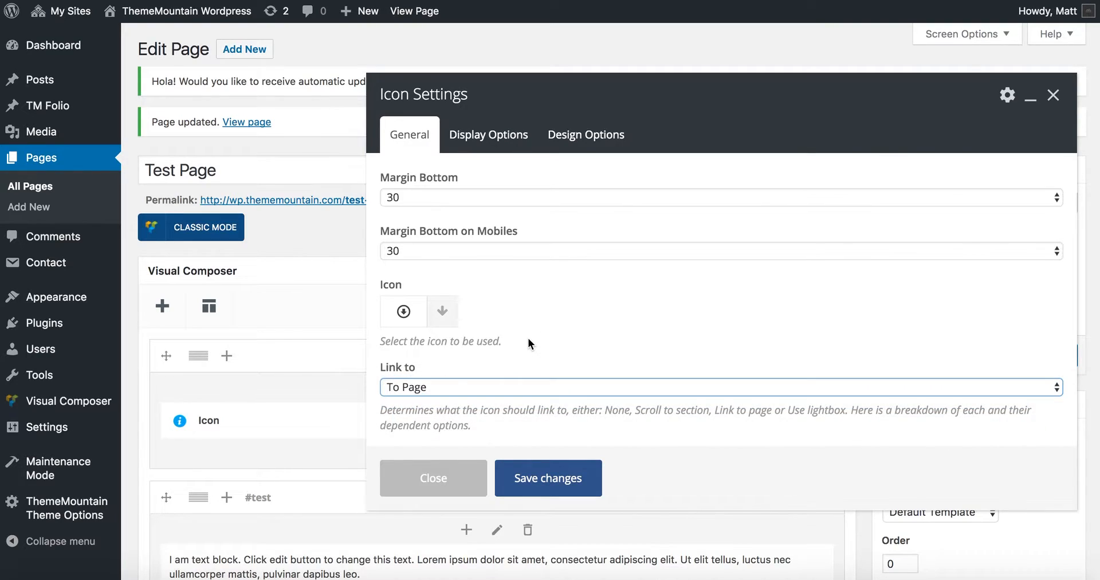
{"action": "scroll", "coordinate": [528, 338], "scroll_direction": "down", "scroll_amount": 3}
{"action": "left_click", "coordinate": [423, 289]}
{"action": "double_click", "coordinate": [422, 290]}
{"action": "key", "text": "BackSpace"}
{"action": "key", "text": "BackSpace"}
{"action": "type", "text": "https://dribbble.com/thememountain"}
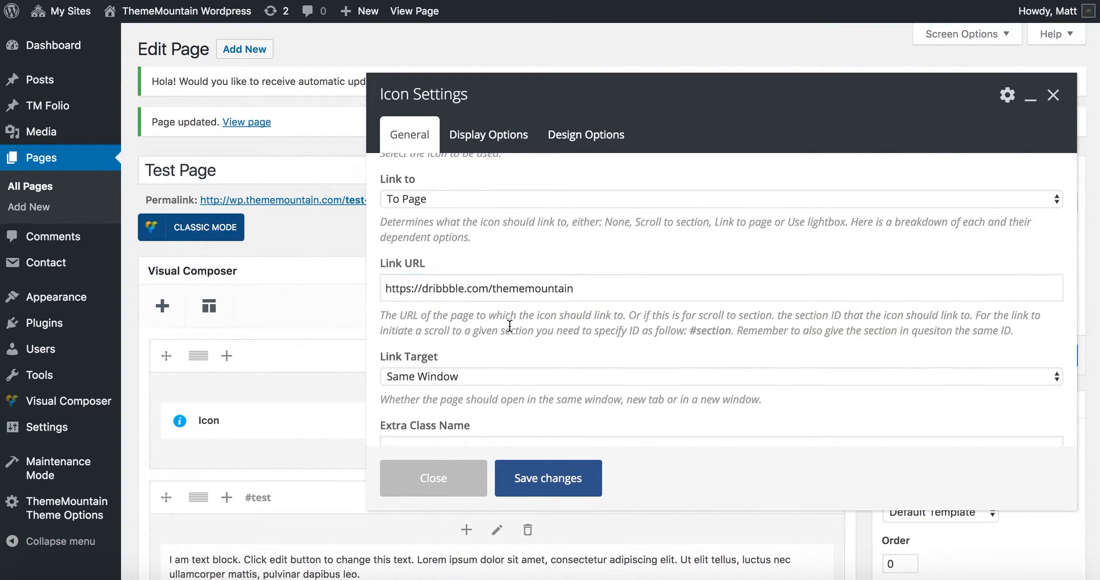
Change the icon's link target to Blank.
{"action": "scroll", "coordinate": [509, 325], "scroll_direction": "down", "scroll_amount": 2}
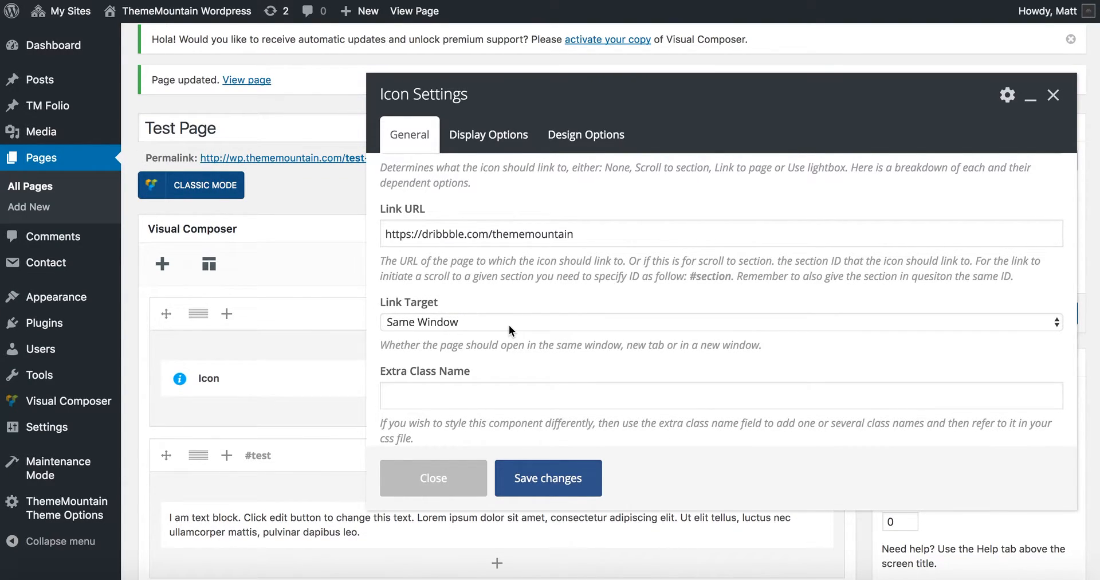
{"action": "left_click", "coordinate": [508, 325]}
{"action": "left_click", "coordinate": [557, 290]}
Search the icon picker for "dr" and replace the current icon with the plain Dribbble ball icon.
{"action": "scroll", "coordinate": [556, 289], "scroll_direction": "up", "scroll_amount": 5}
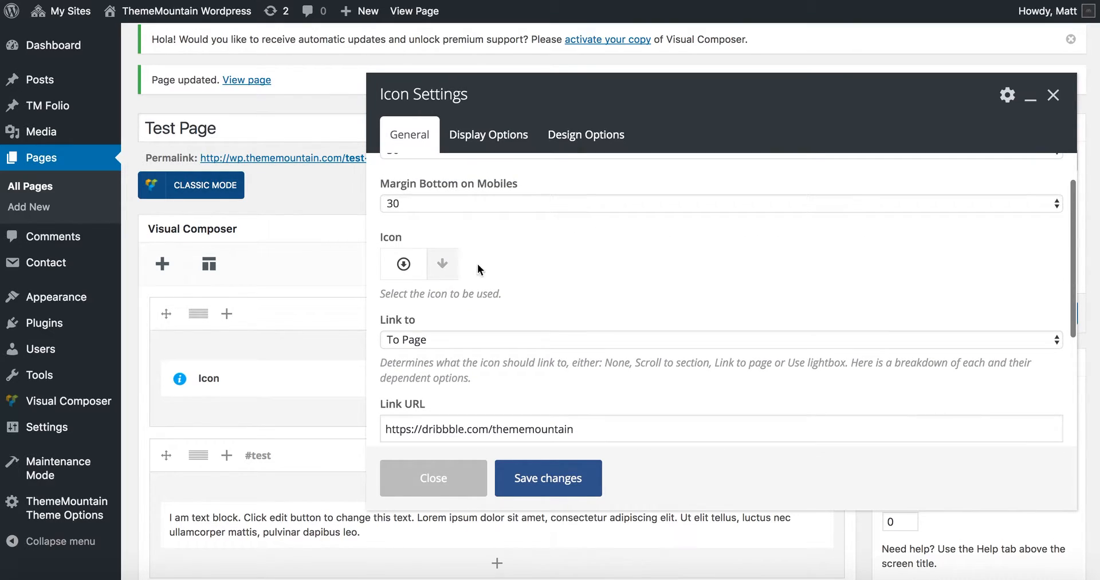
{"action": "left_click", "coordinate": [447, 264]}
{"action": "type", "text": "dr"}
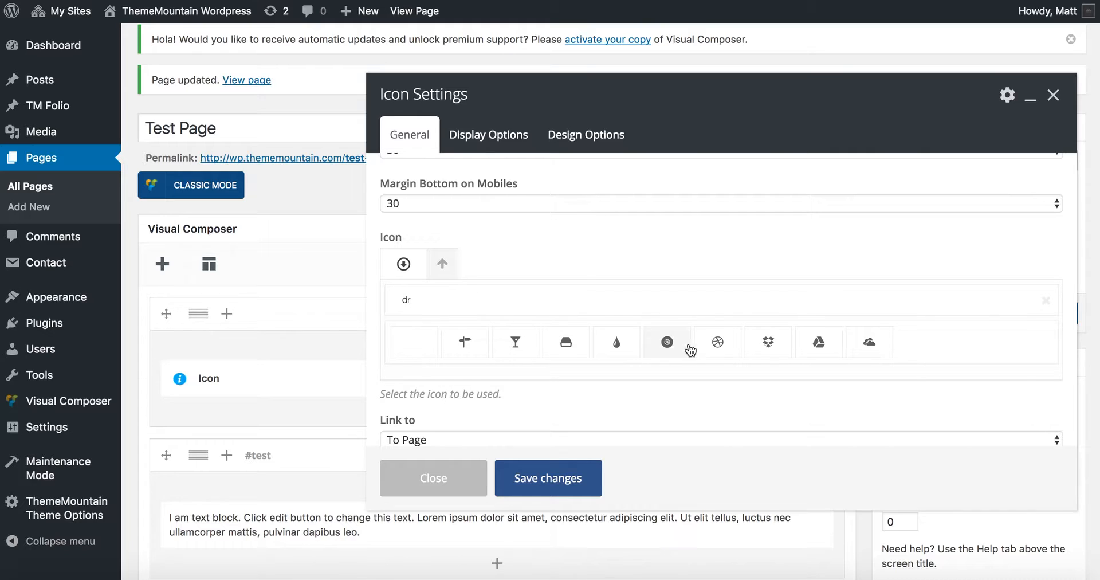
{"action": "left_click", "coordinate": [717, 344]}
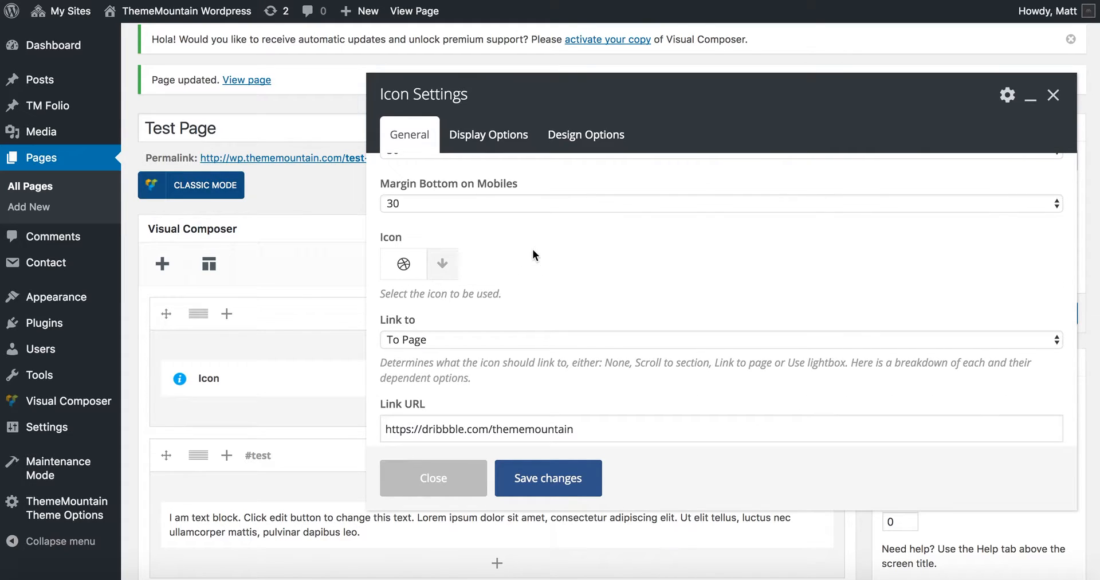
Save the icon settings, update the page and test the Dribbble link on the reloaded published page.
{"action": "left_click", "coordinate": [579, 479]}
{"action": "left_click", "coordinate": [1050, 313]}
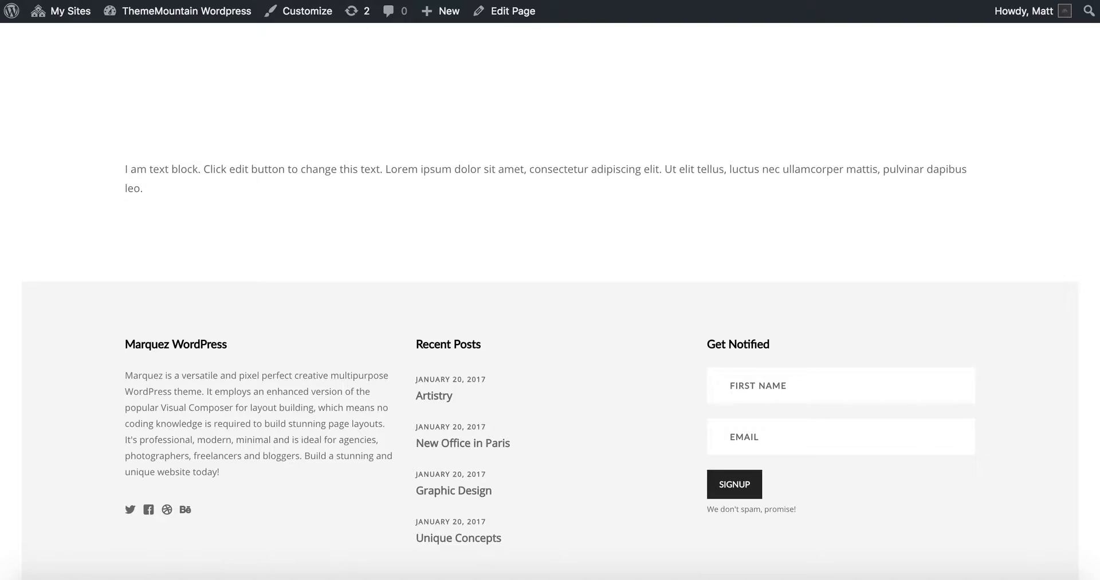
{"action": "scroll", "coordinate": [547, 174], "scroll_direction": "up", "scroll_amount": 10}
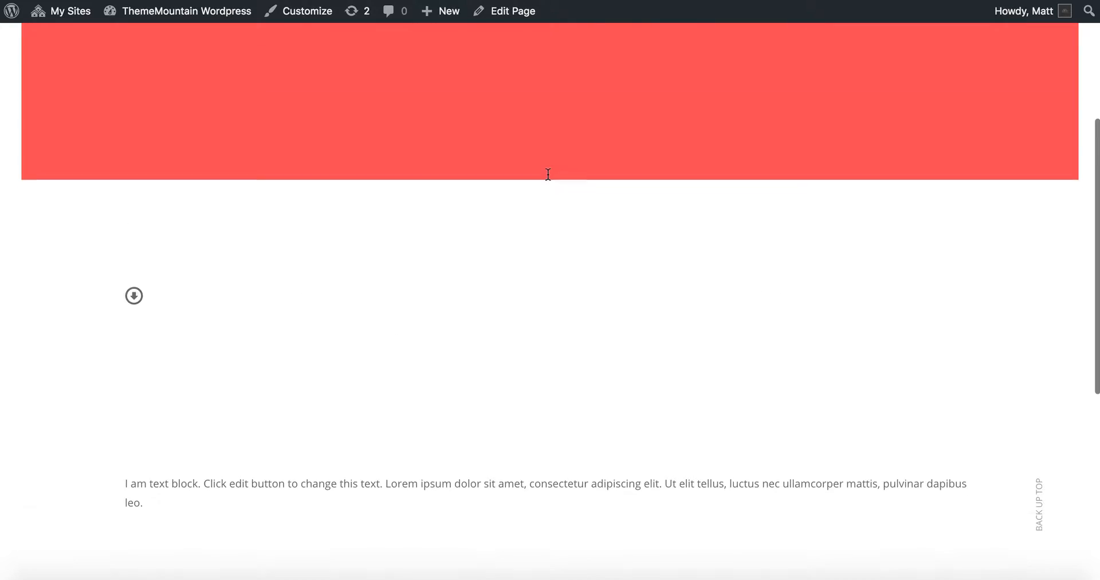
{"action": "key", "text": "super+r"}
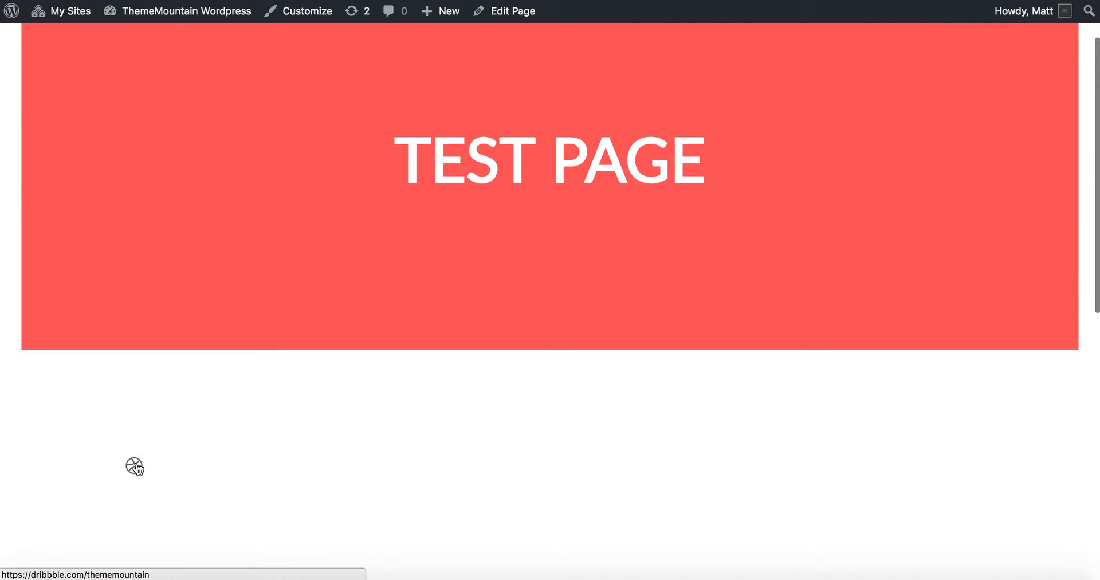
{"action": "left_click", "coordinate": [134, 466]}
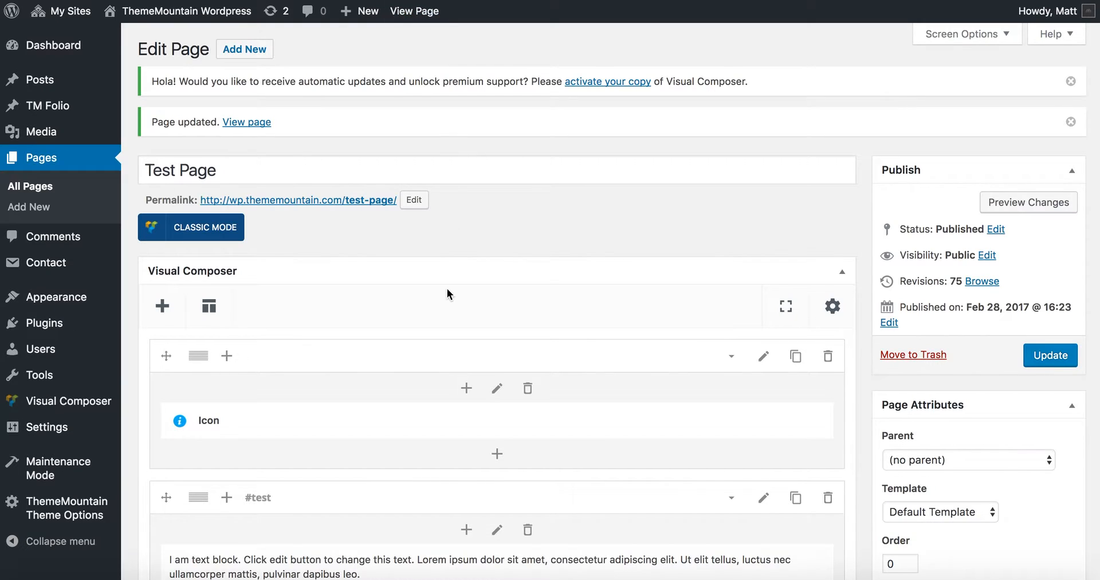
Reopen the icon's settings in the page editor and change its link type to To Lightbox.
{"action": "scroll", "coordinate": [447, 287], "scroll_direction": "down", "scroll_amount": 2}
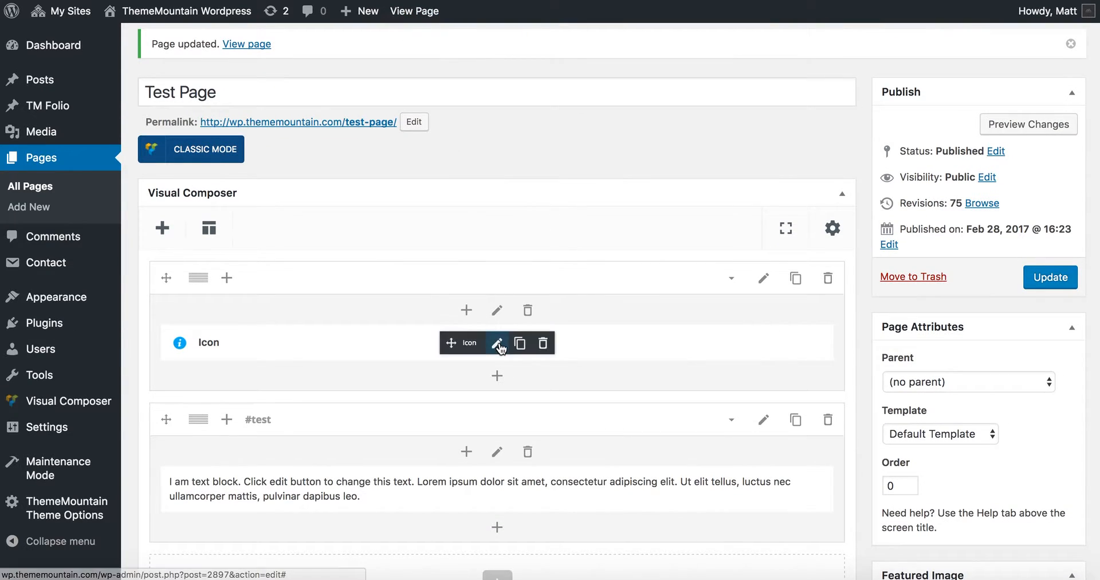
{"action": "left_click", "coordinate": [497, 343]}
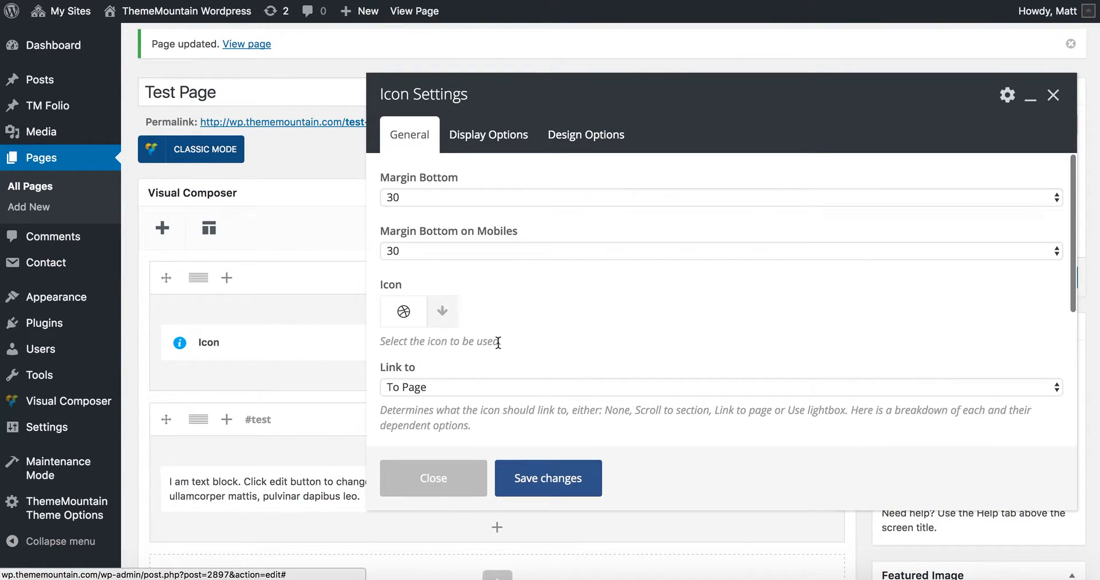
{"action": "scroll", "coordinate": [499, 342], "scroll_direction": "down", "scroll_amount": 3}
{"action": "scroll", "coordinate": [487, 315], "scroll_direction": "down", "scroll_amount": 1}
{"action": "left_click", "coordinate": [447, 271]}
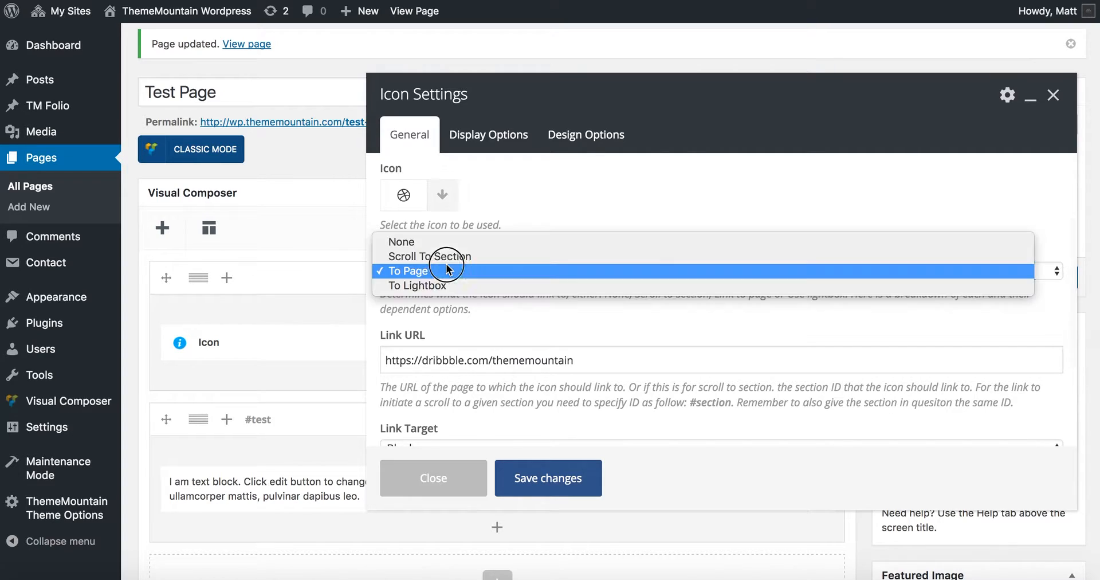
{"action": "left_click", "coordinate": [456, 285]}
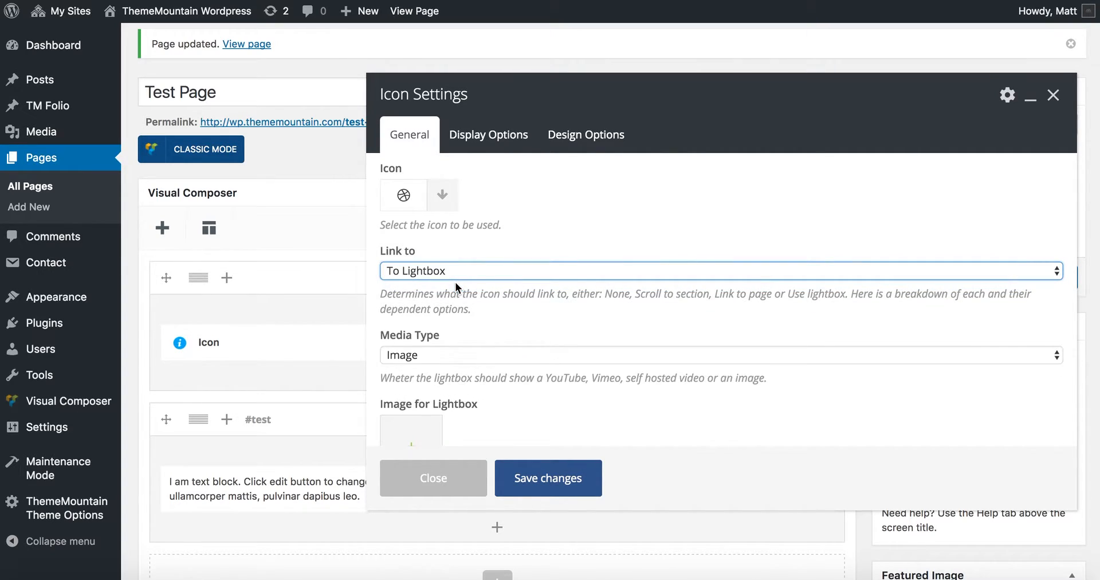
Review the media types available for the lightbox and keep Image selected.
{"action": "scroll", "coordinate": [490, 312], "scroll_direction": "down", "scroll_amount": 2}
{"action": "scroll", "coordinate": [490, 310], "scroll_direction": "down", "scroll_amount": 2}
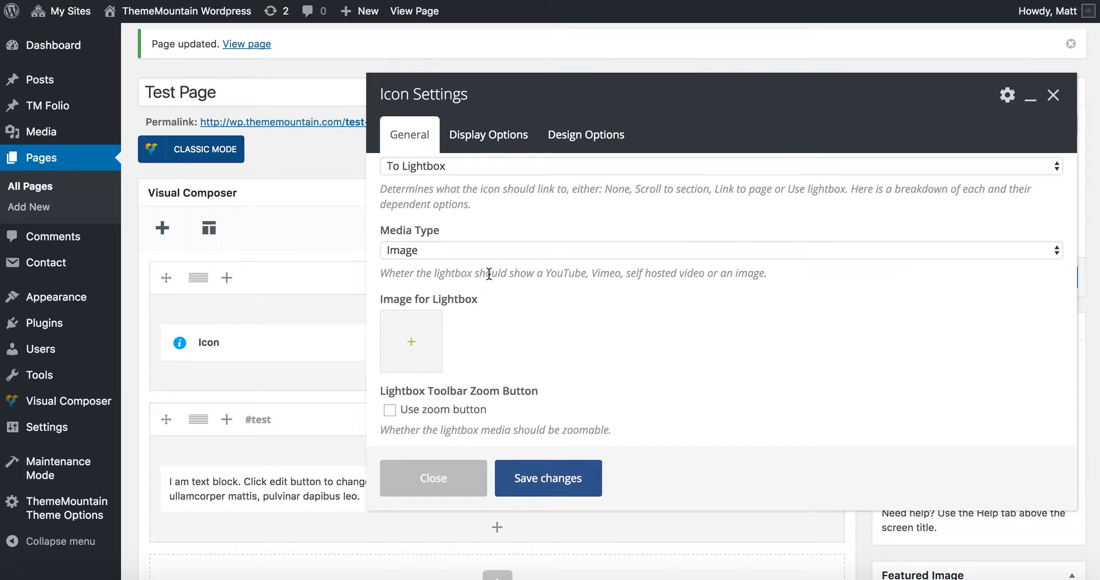
{"action": "left_click", "coordinate": [497, 250]}
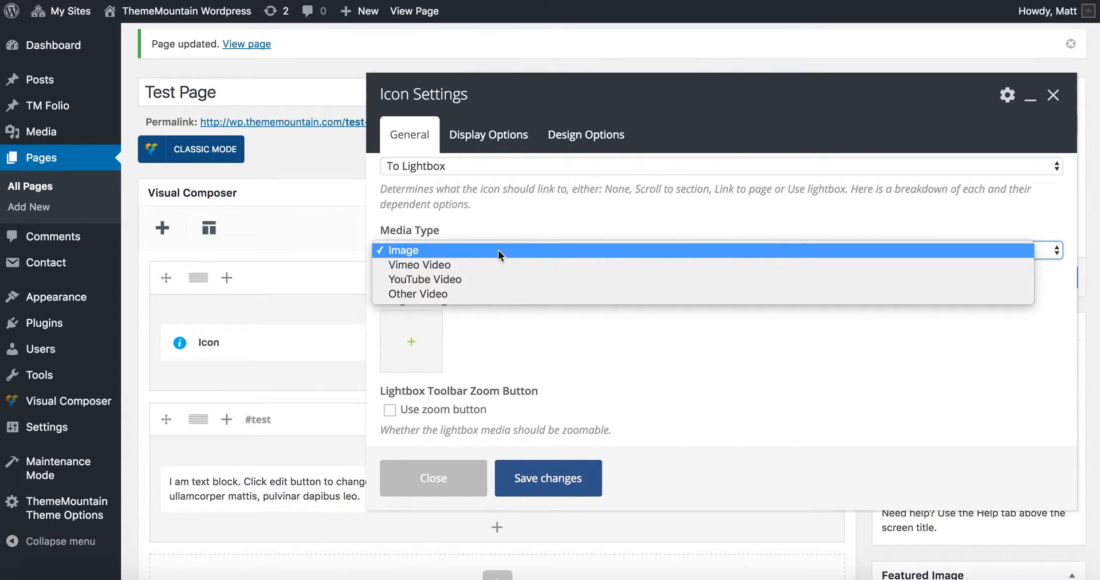
{"action": "left_click", "coordinate": [523, 363]}
{"action": "left_click", "coordinate": [645, 320]}
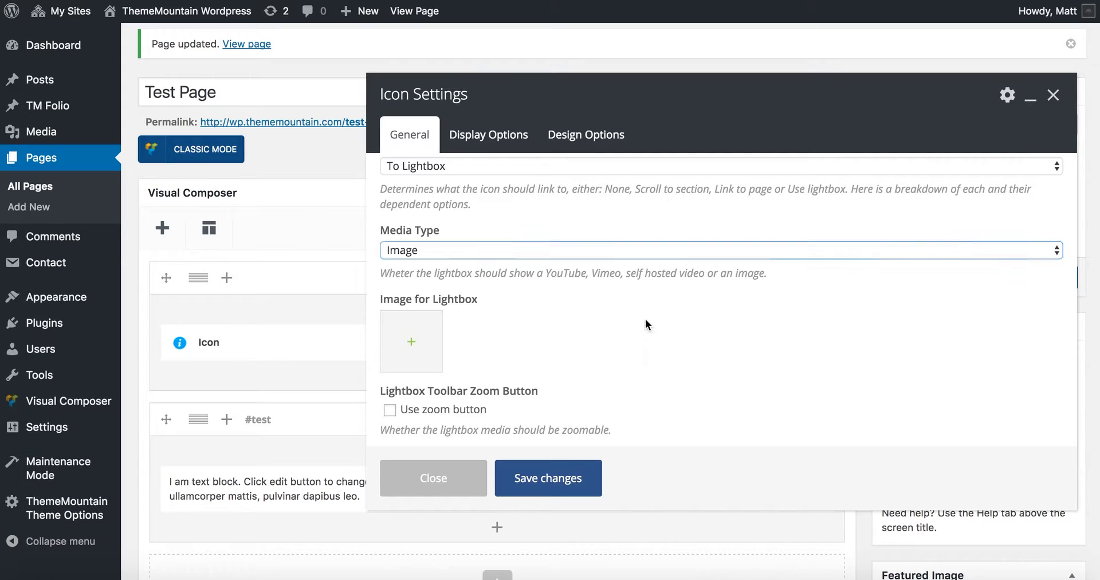
Set hero-project-1-2.jpg from the media library as the lightbox image.
{"action": "scroll", "coordinate": [645, 319], "scroll_direction": "down", "scroll_amount": 3}
{"action": "left_click", "coordinate": [412, 289]}
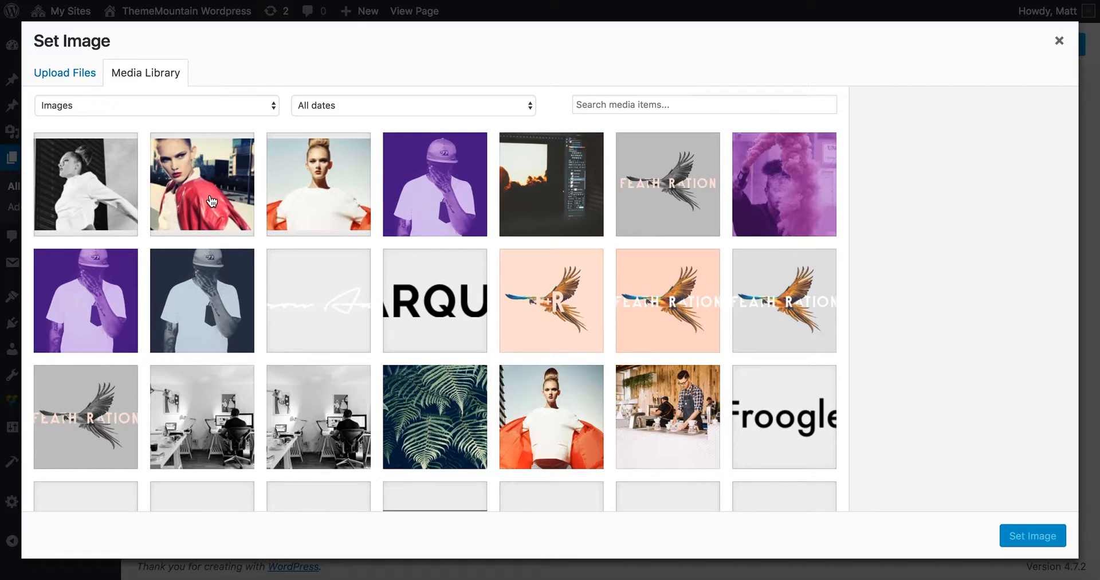
{"action": "left_click", "coordinate": [209, 198]}
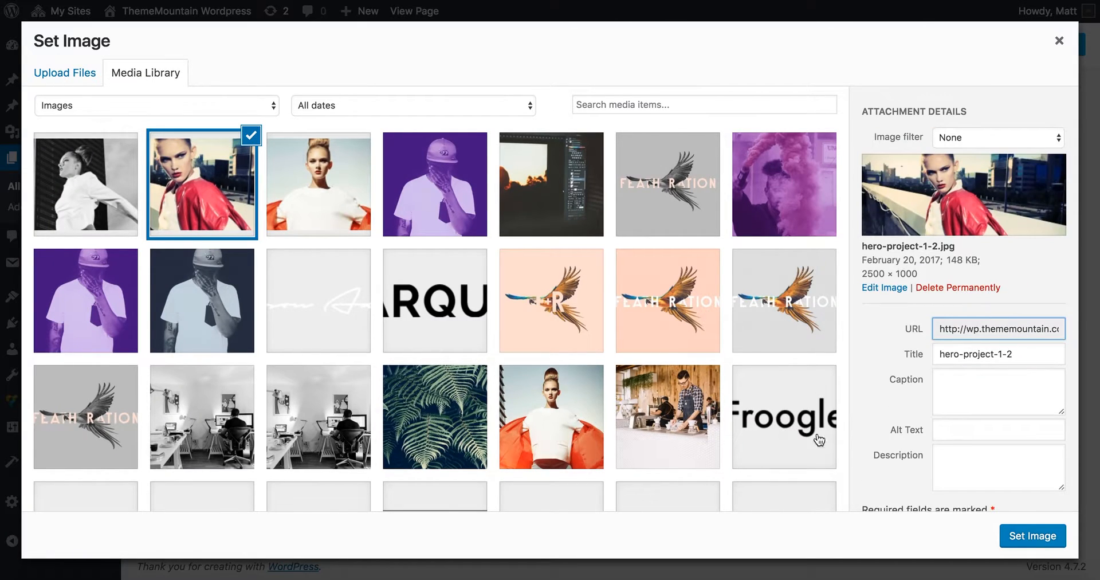
{"action": "left_click", "coordinate": [1029, 534]}
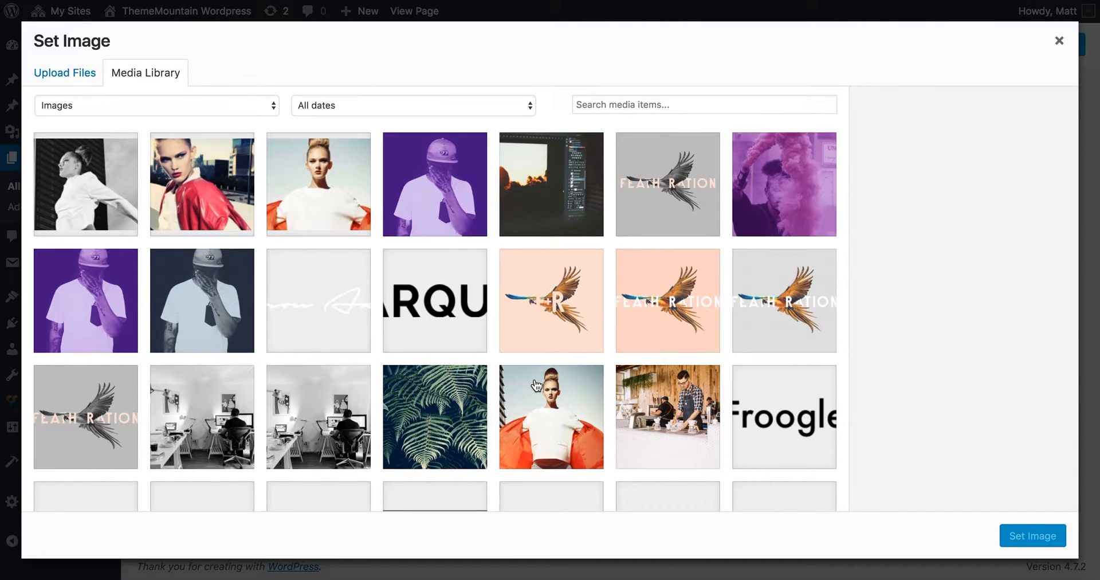
Enable the zoom button and the share button for the lightbox toolbar.
{"action": "scroll", "coordinate": [600, 332], "scroll_direction": "down", "scroll_amount": 3}
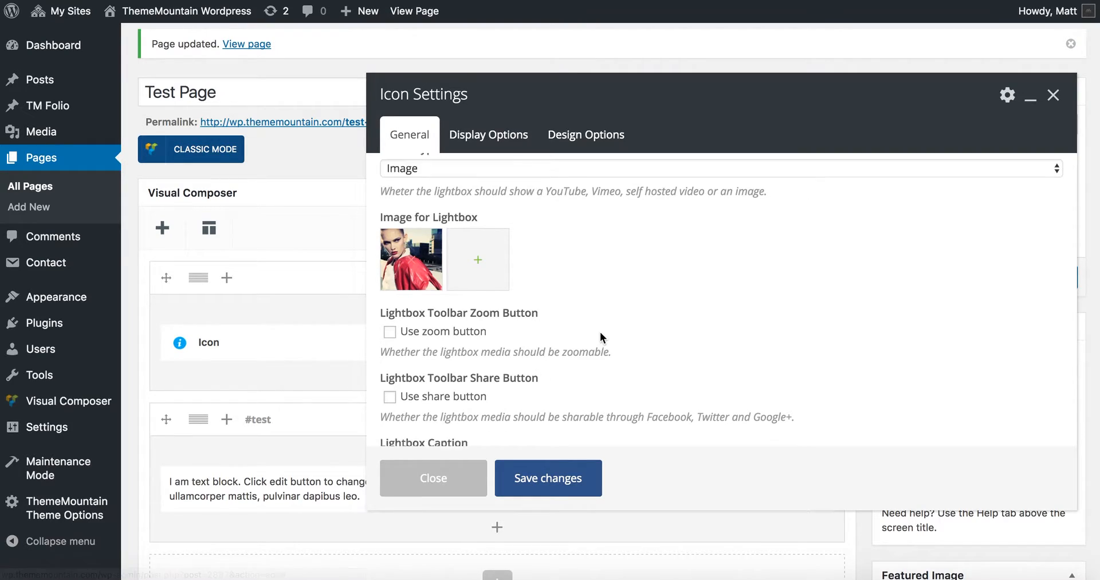
{"action": "left_click", "coordinate": [438, 266]}
{"action": "left_click", "coordinate": [438, 326]}
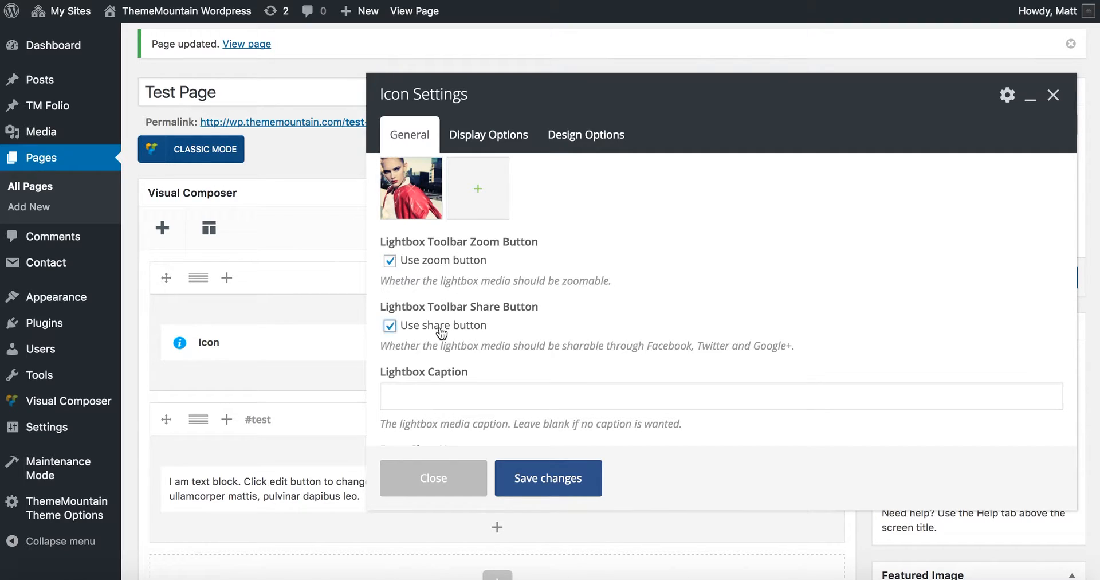
Enter "Test Caption" as the lightbox caption.
{"action": "scroll", "coordinate": [613, 306], "scroll_direction": "down", "scroll_amount": 2}
{"action": "left_click", "coordinate": [613, 317]}
{"action": "type", "text": "Test"}
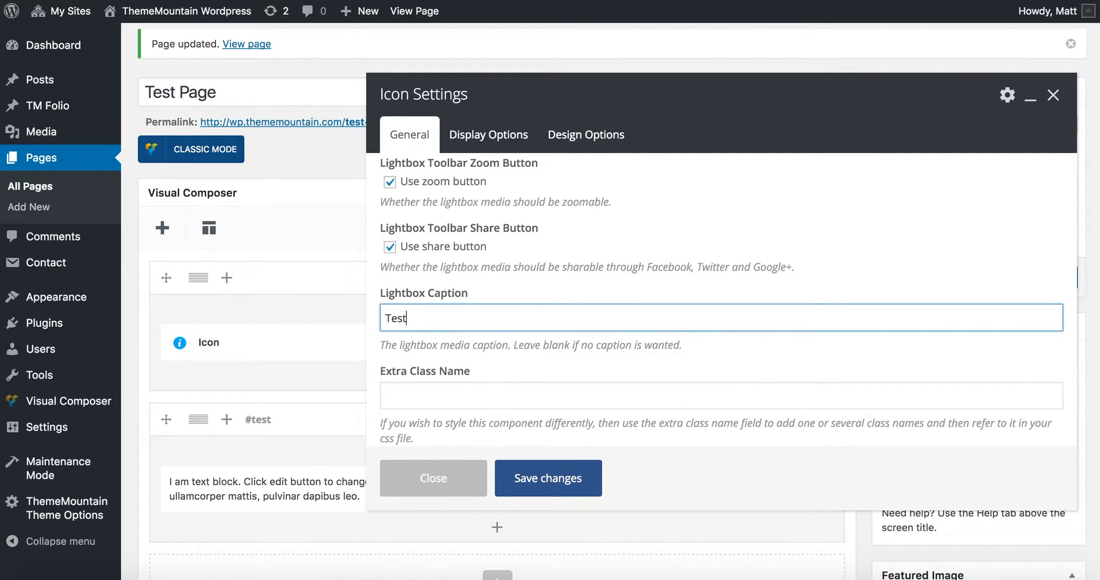
{"action": "type", "text": " Caption"}
{"action": "left_click", "coordinate": [707, 263]}
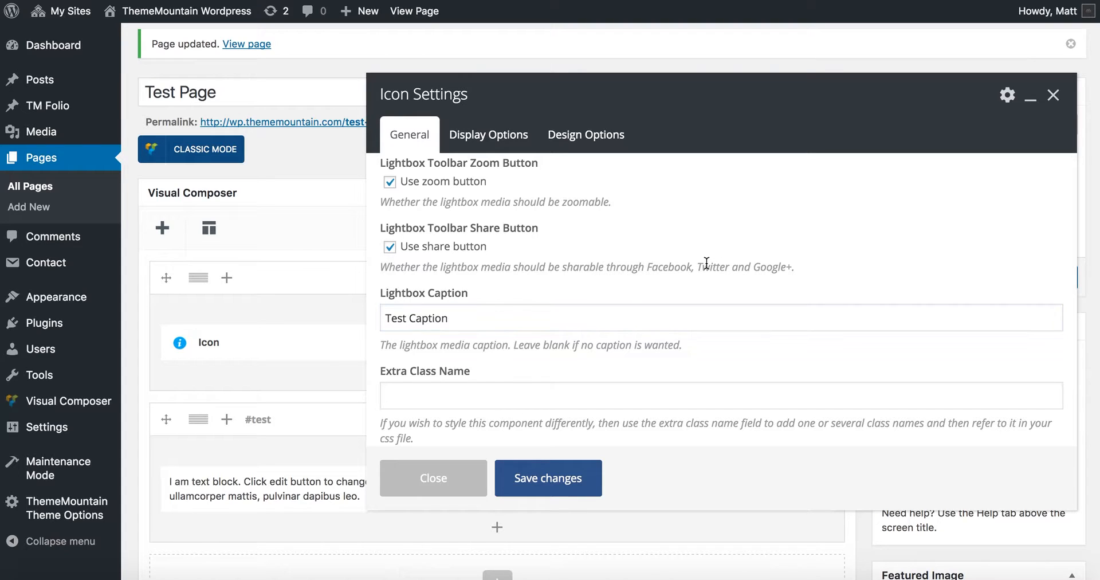
Search the icon picker for "ima" and replace the Dribbble icon with the outlined image icon.
{"action": "scroll", "coordinate": [555, 250], "scroll_direction": "up", "scroll_amount": 6}
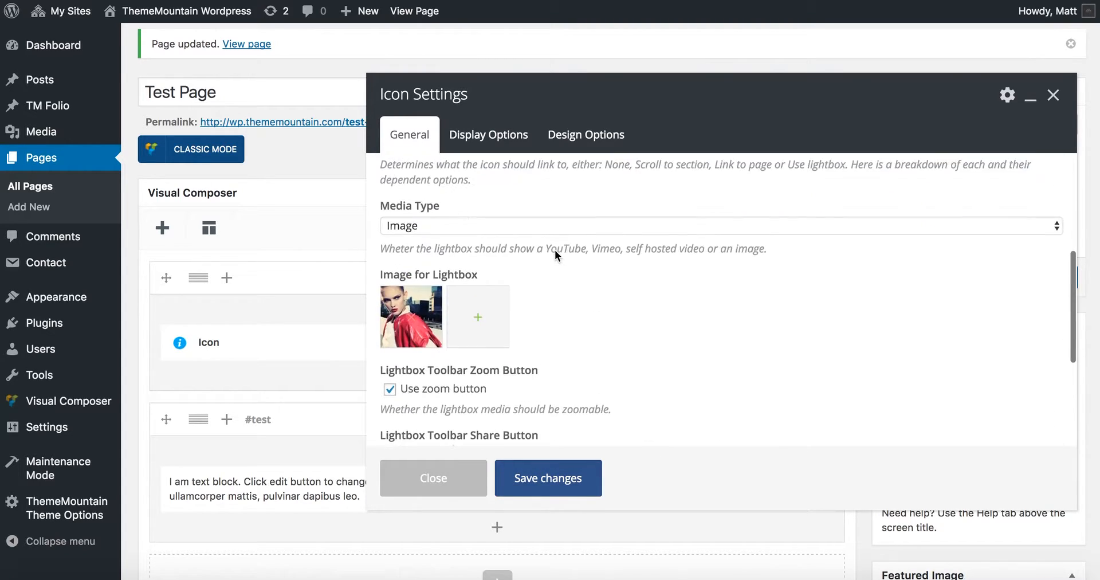
{"action": "left_click", "coordinate": [443, 202]}
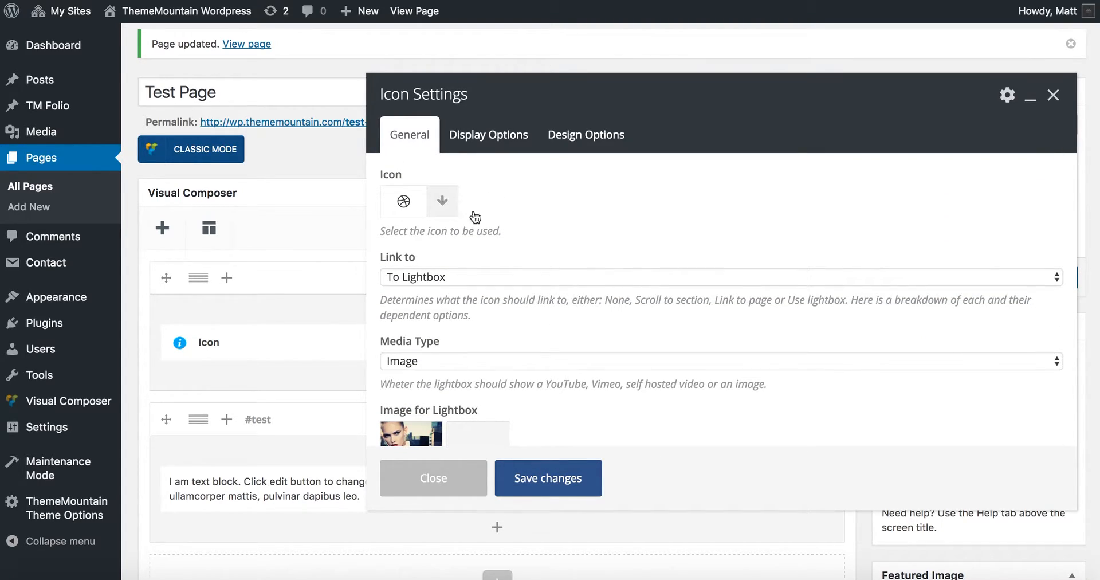
{"action": "type", "text": "ima"}
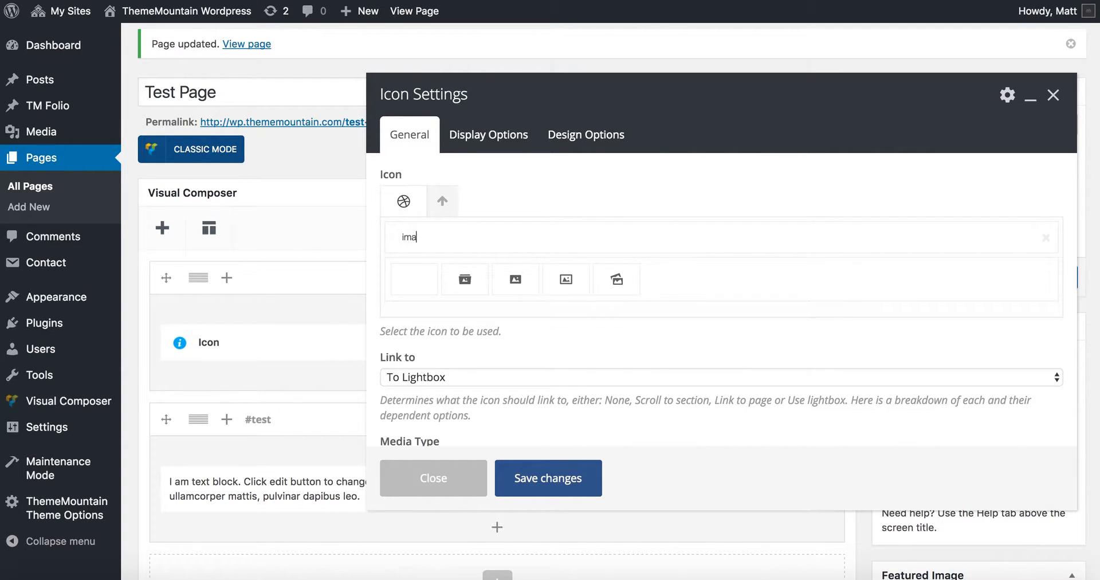
{"action": "left_click", "coordinate": [548, 269]}
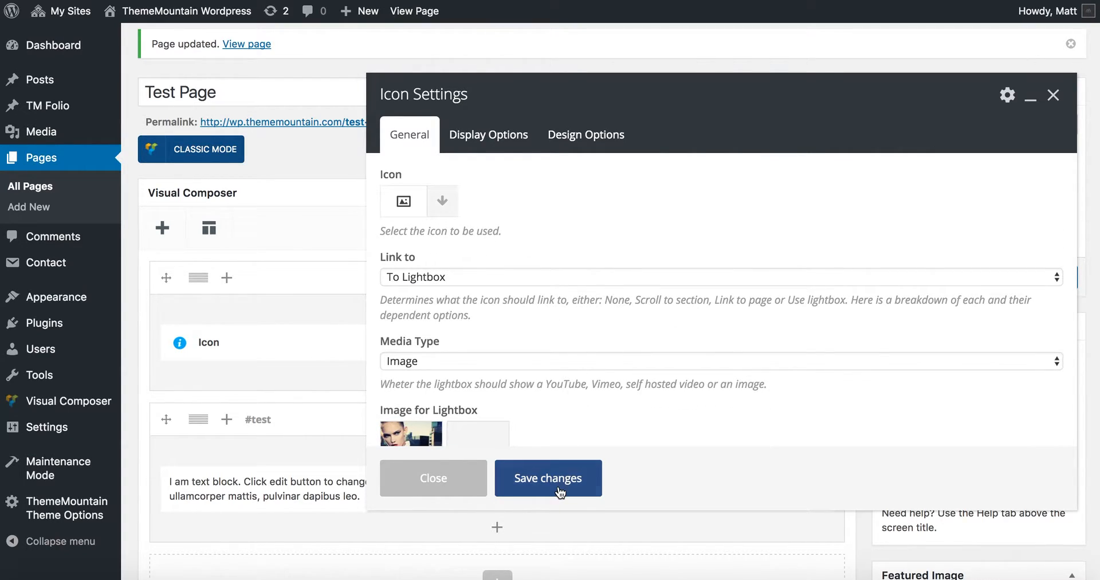
Save the icon settings, update the page and open the icon's lightbox on the reloaded published page.
{"action": "left_click", "coordinate": [559, 490]}
{"action": "left_click", "coordinate": [1040, 279]}
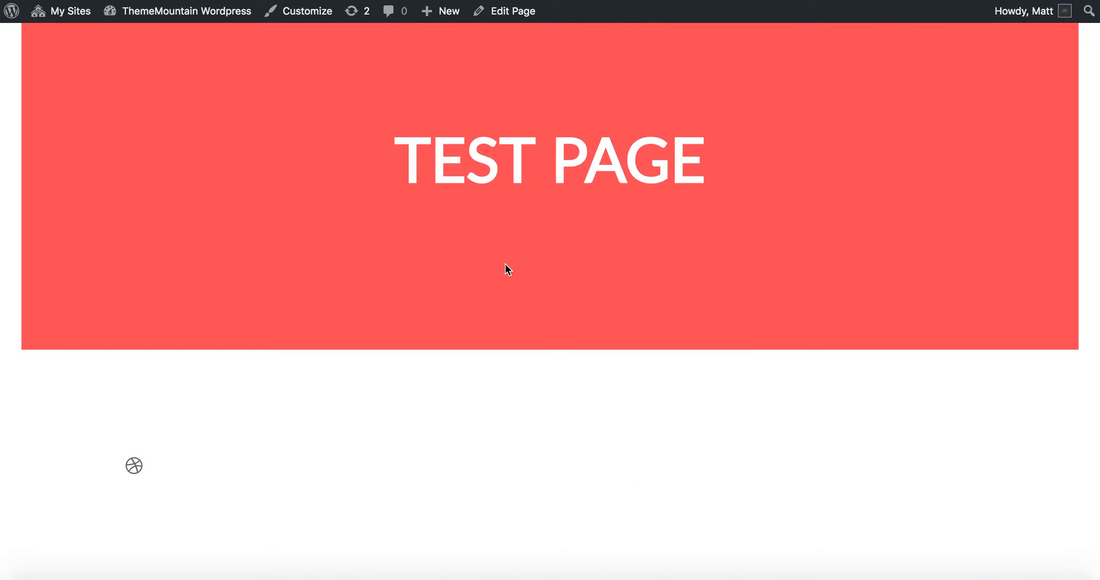
{"action": "key", "text": "super+r"}
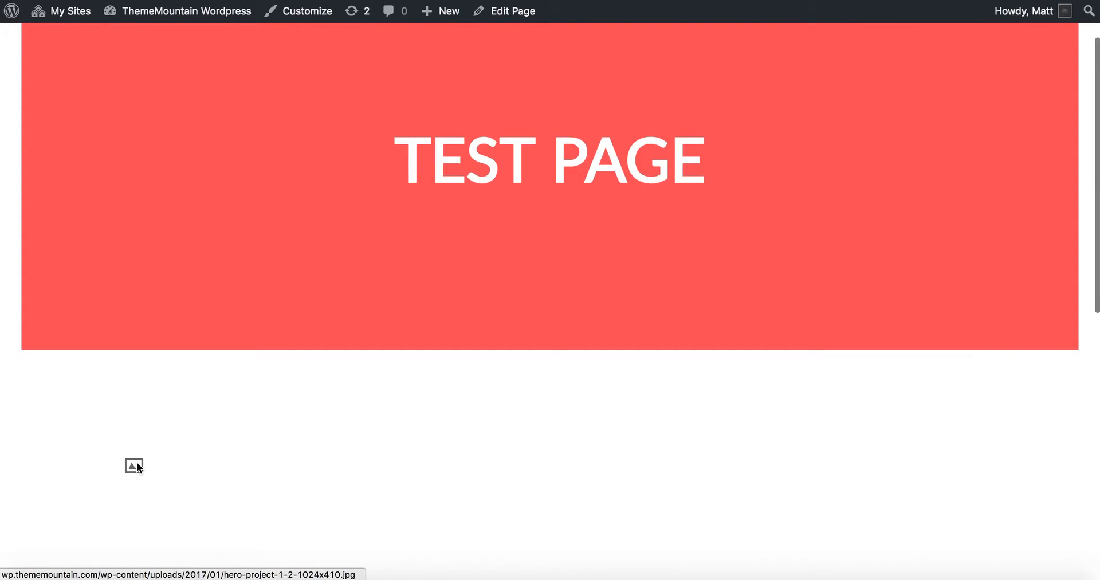
{"action": "left_click", "coordinate": [133, 465]}
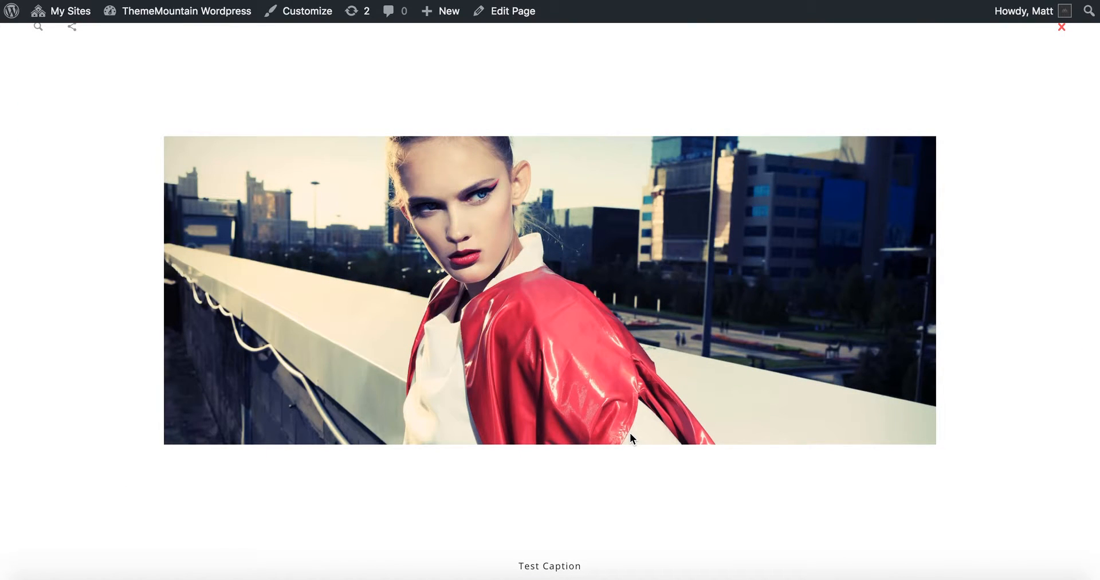
Test the lightbox's zoom and share controls, then close the lightbox.
{"action": "left_click", "coordinate": [37, 32]}
{"action": "left_click", "coordinate": [72, 29]}
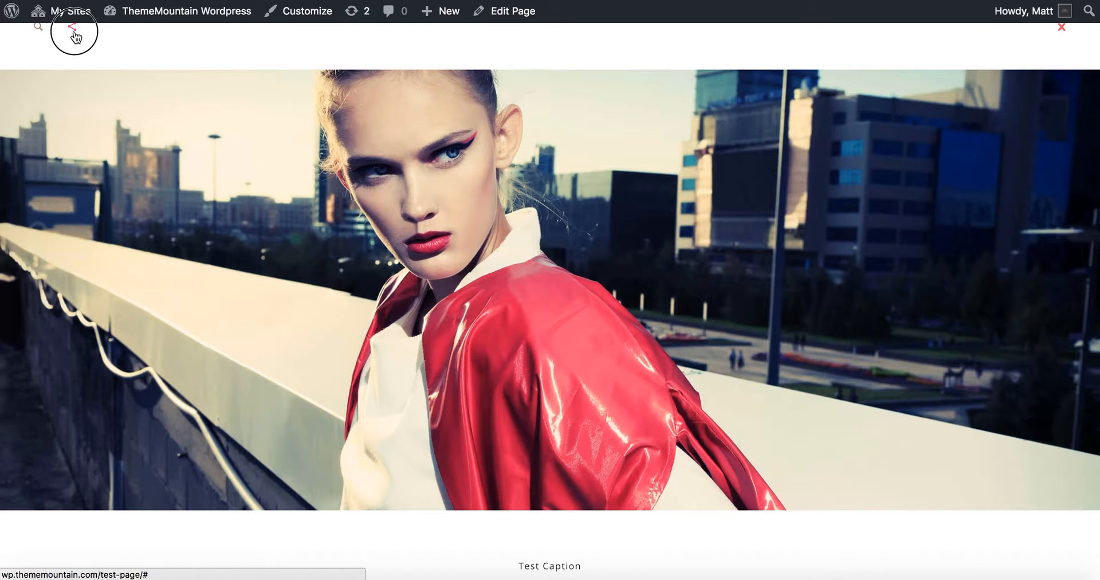
{"action": "left_click", "coordinate": [39, 32]}
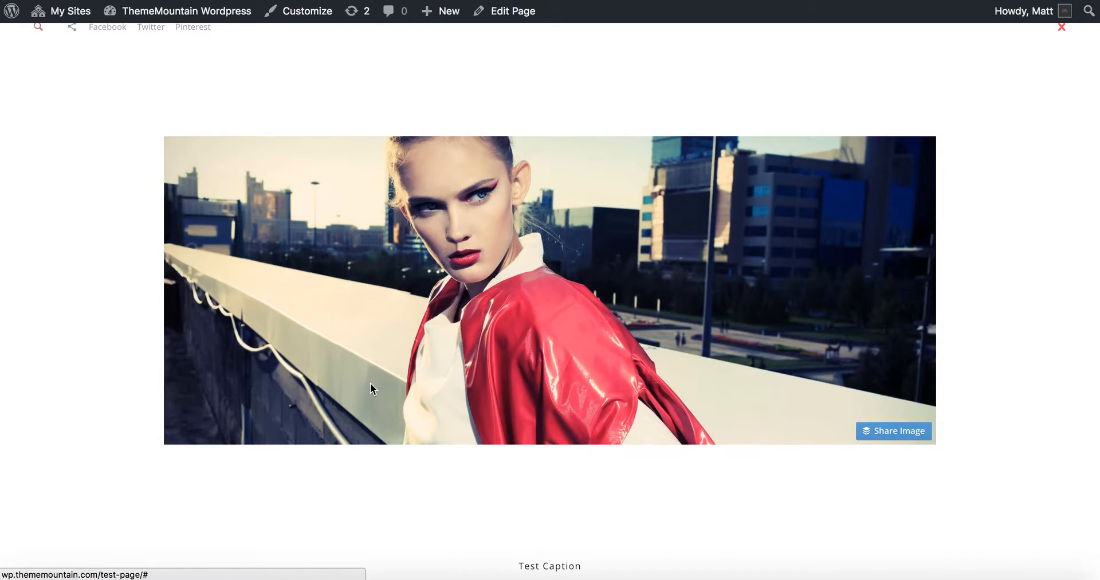
{"action": "left_click", "coordinate": [1063, 289]}
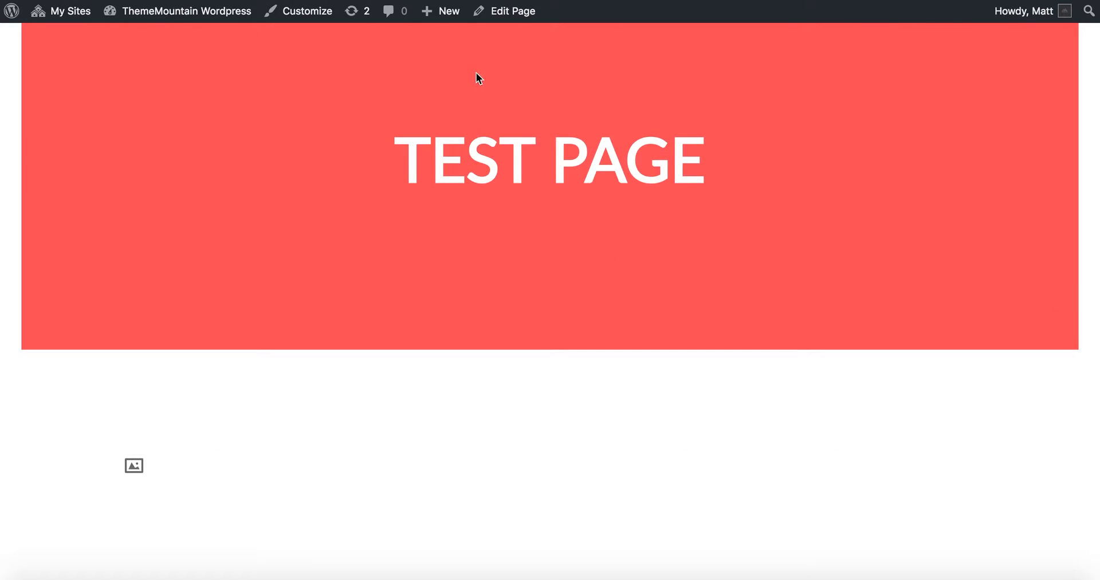
Reopen the Icon element's settings in the page editor and set the lightbox media type to Vimeo Video.
{"action": "left_click", "coordinate": [436, 0]}
{"action": "scroll", "coordinate": [528, 366], "scroll_direction": "down", "scroll_amount": 1}
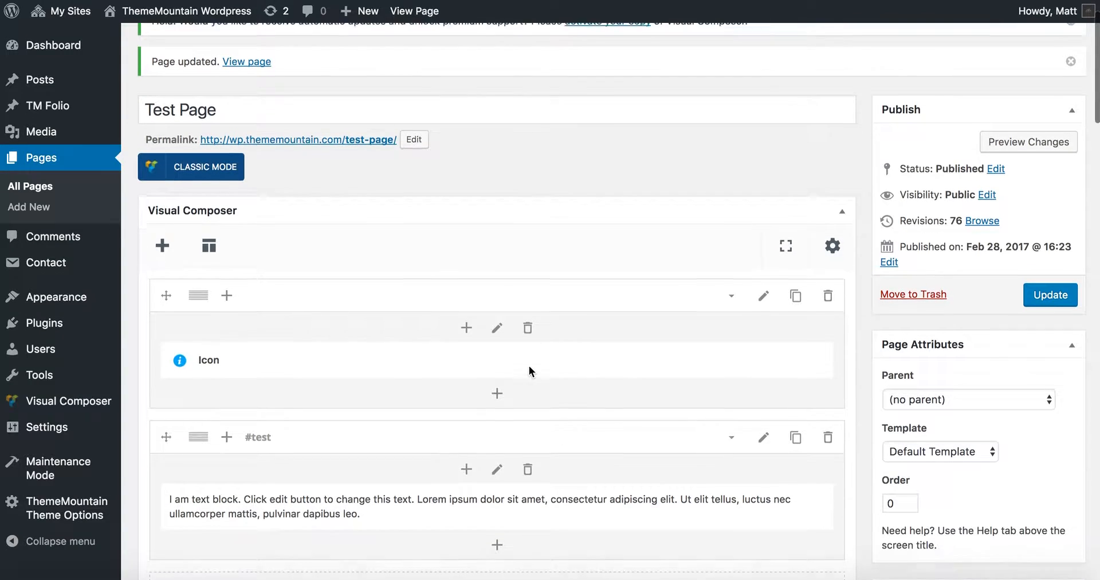
{"action": "left_click", "coordinate": [500, 360]}
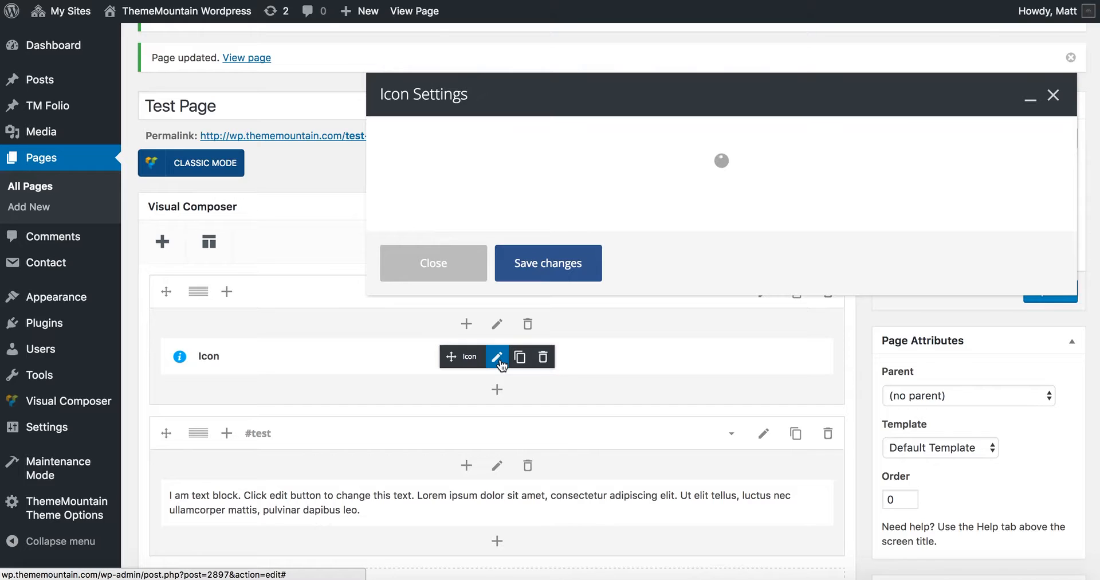
{"action": "scroll", "coordinate": [493, 310], "scroll_direction": "down", "scroll_amount": 6}
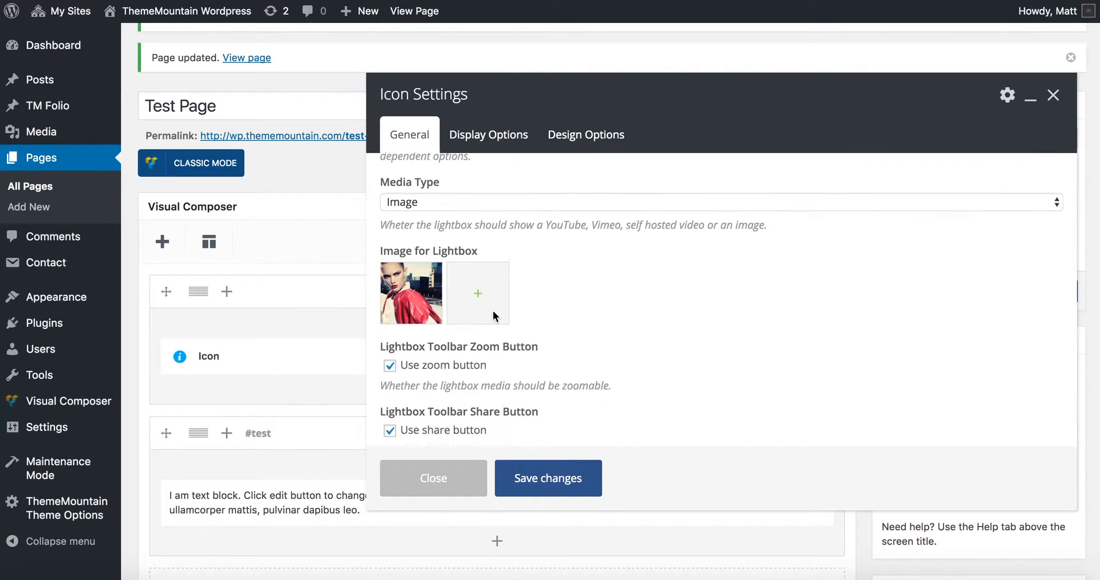
{"action": "scroll", "coordinate": [493, 311], "scroll_direction": "down", "scroll_amount": 1}
{"action": "left_click", "coordinate": [516, 192]}
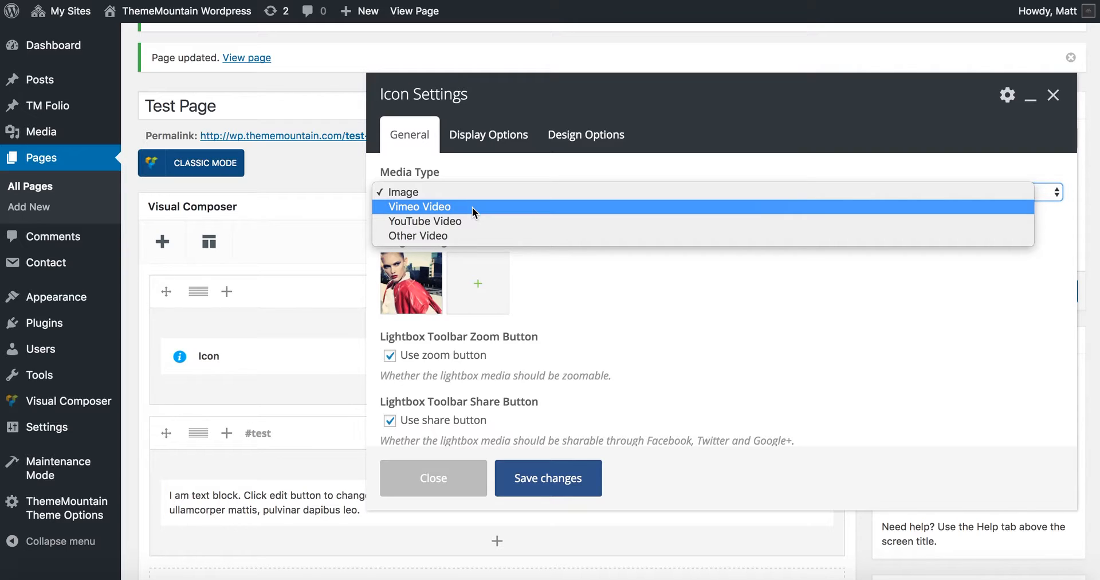
{"action": "left_click", "coordinate": [472, 208]}
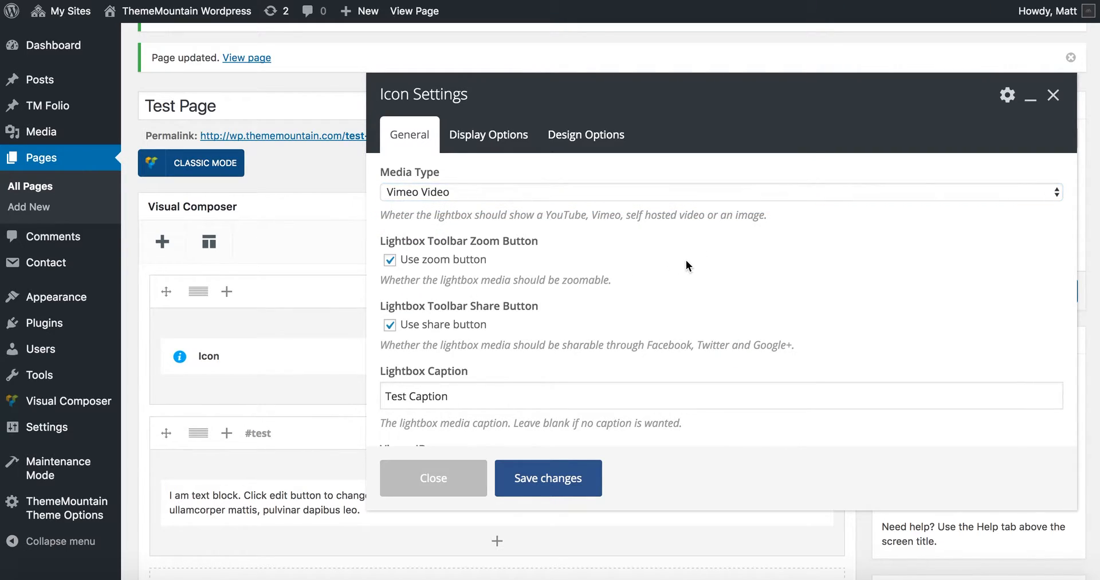
Enter 205432634 as the Vimeo ID and autoplay=1 as the video URL parameters.
{"action": "scroll", "coordinate": [685, 260], "scroll_direction": "down", "scroll_amount": 5}
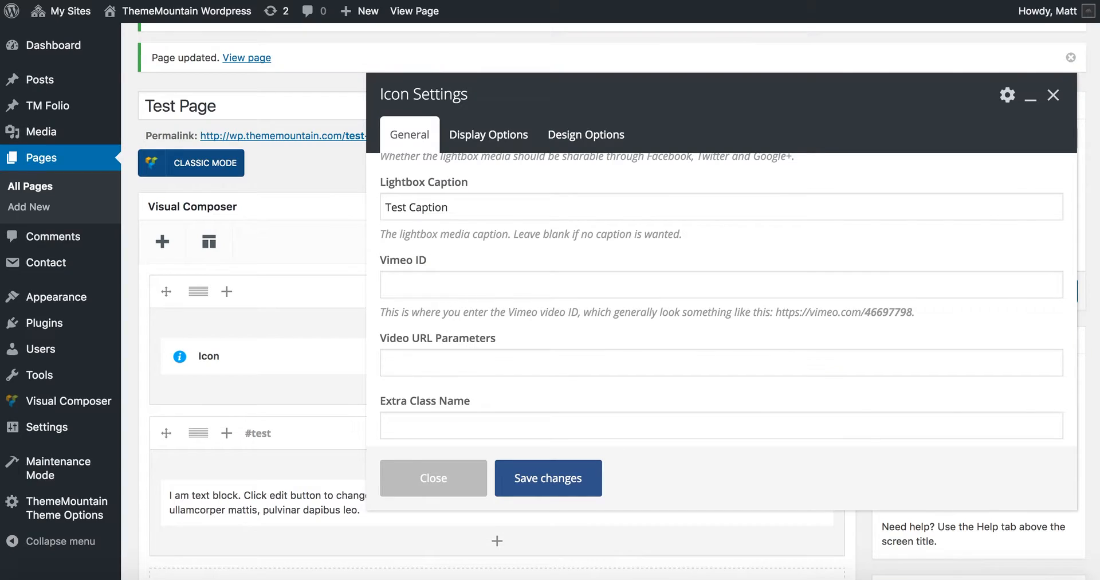
{"action": "left_click", "coordinate": [473, 283]}
{"action": "type", "text": "205432634"}
{"action": "left_click", "coordinate": [489, 367]}
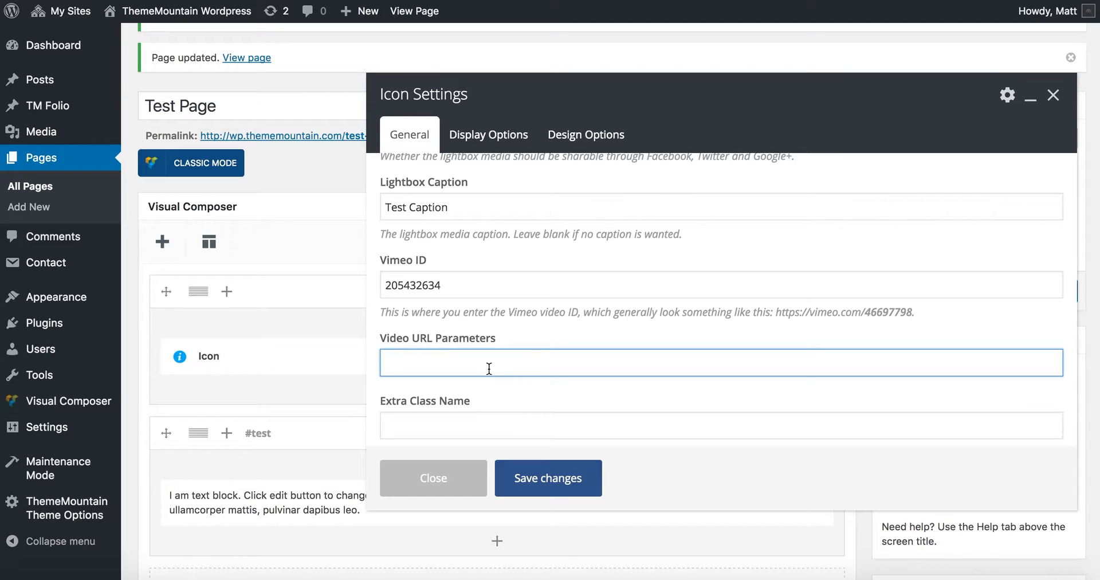
{"action": "type", "text": "autoplay=1"}
{"action": "left_click", "coordinate": [577, 388]}
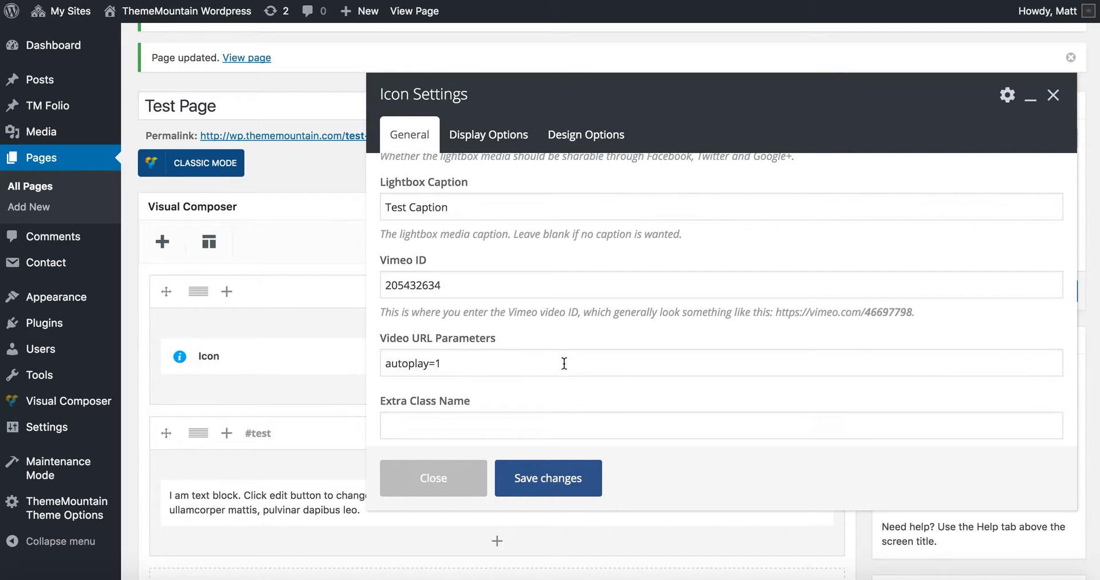
Search the icon picker for "play" and replace the image icon with the solid play triangle.
{"action": "scroll", "coordinate": [558, 346], "scroll_direction": "up", "scroll_amount": 6}
{"action": "scroll", "coordinate": [554, 339], "scroll_direction": "up", "scroll_amount": 2}
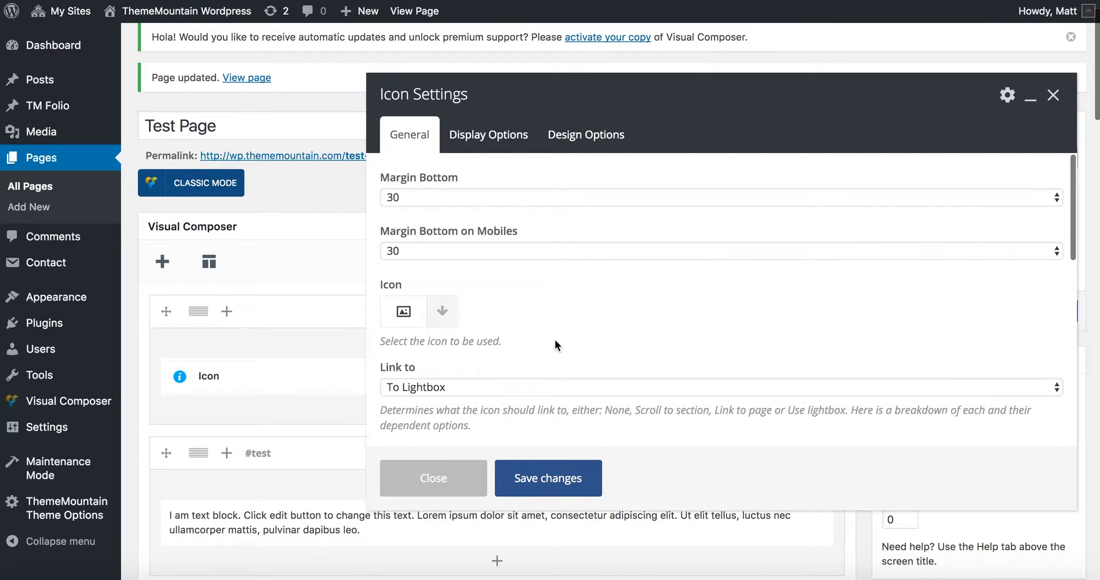
{"action": "left_click", "coordinate": [443, 313]}
{"action": "type", "text": "play"}
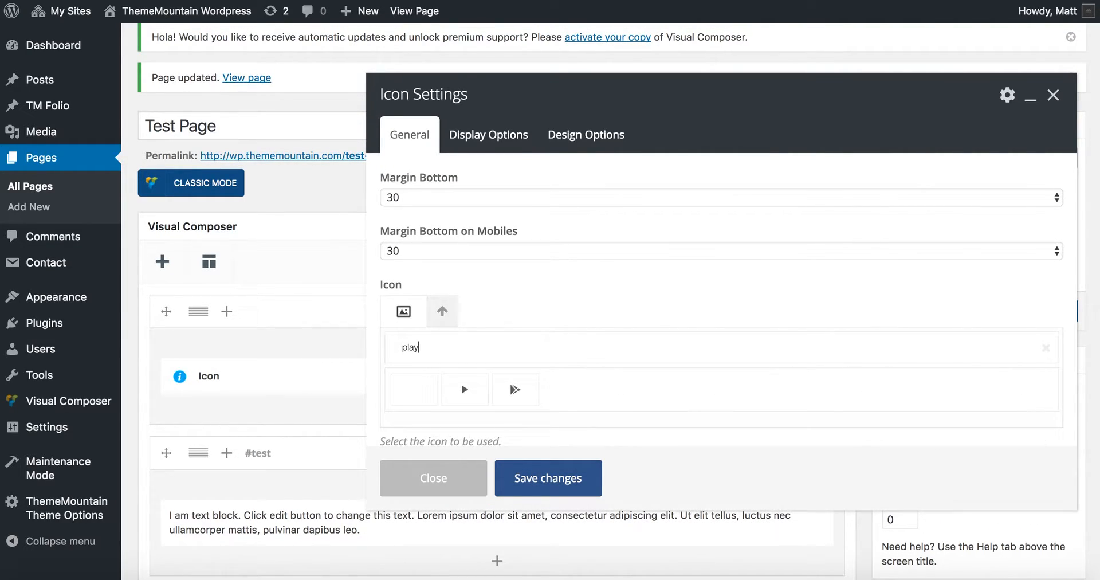
{"action": "left_click", "coordinate": [465, 389]}
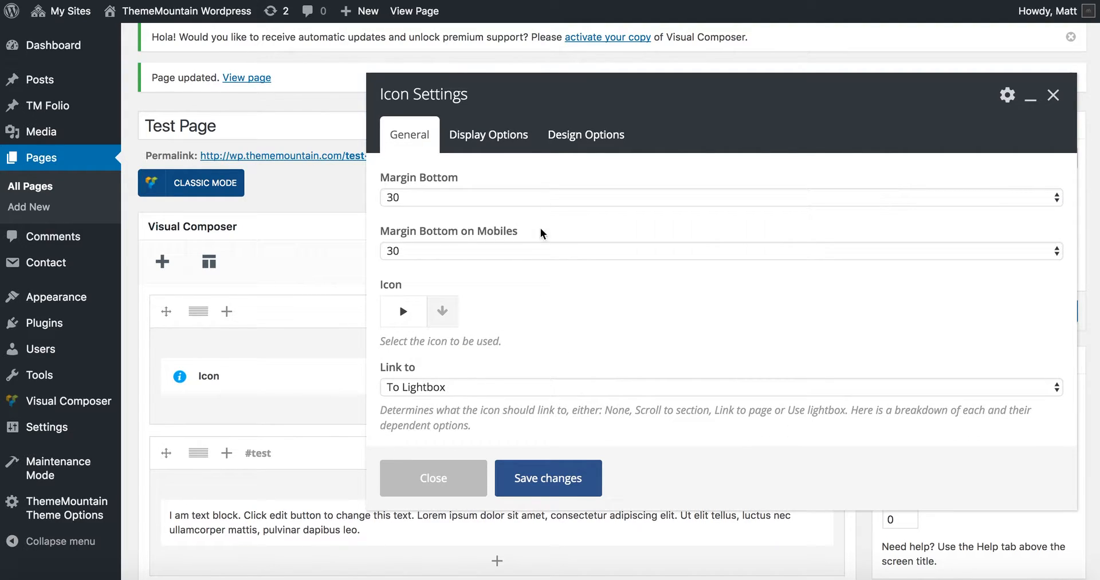
Set the icon style to Circled Icon in the icon's design options.
{"action": "left_click", "coordinate": [550, 138]}
{"action": "left_click", "coordinate": [445, 262]}
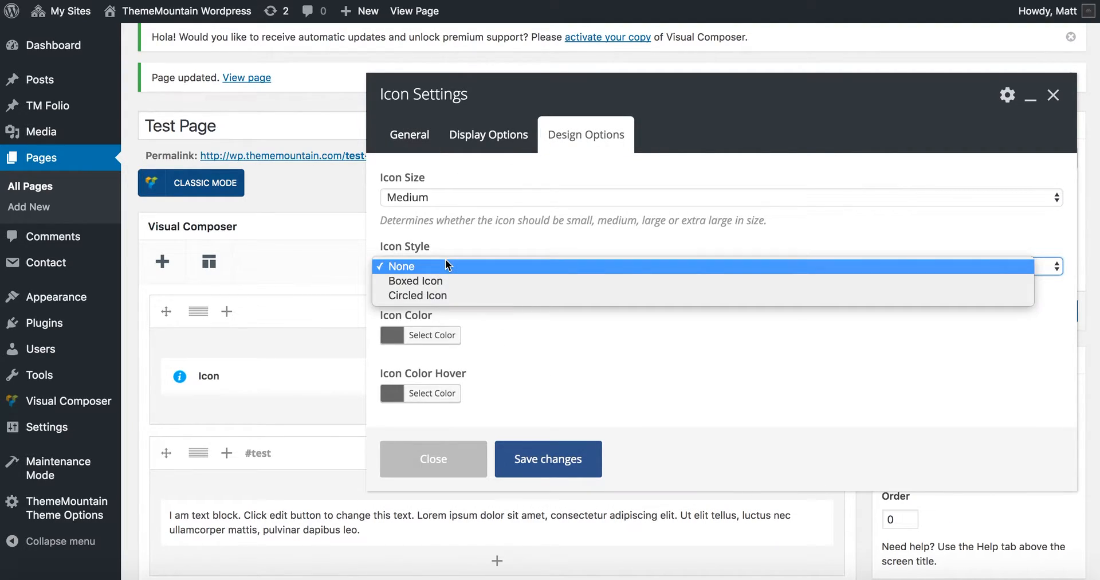
{"action": "left_click", "coordinate": [466, 294]}
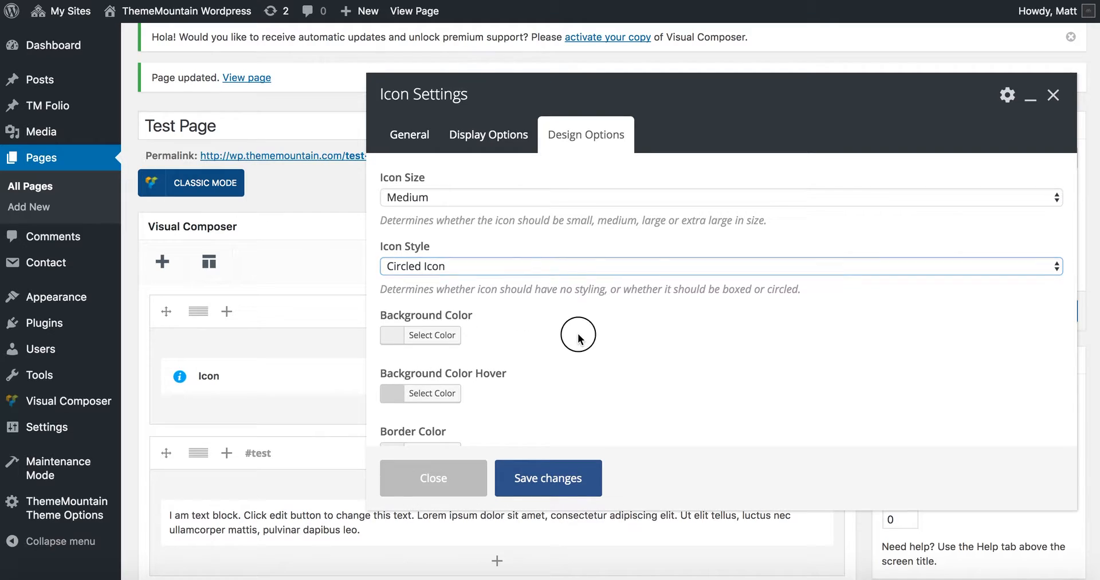
Save the icon settings, update the page and reload the published Test Page.
{"action": "left_click", "coordinate": [569, 477]}
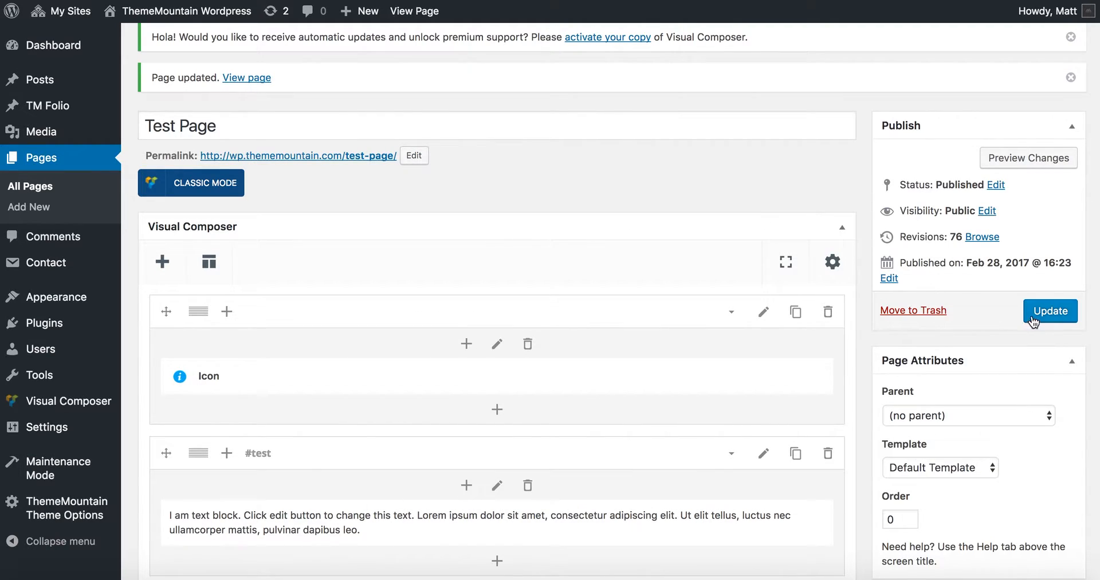
{"action": "left_click", "coordinate": [1036, 314]}
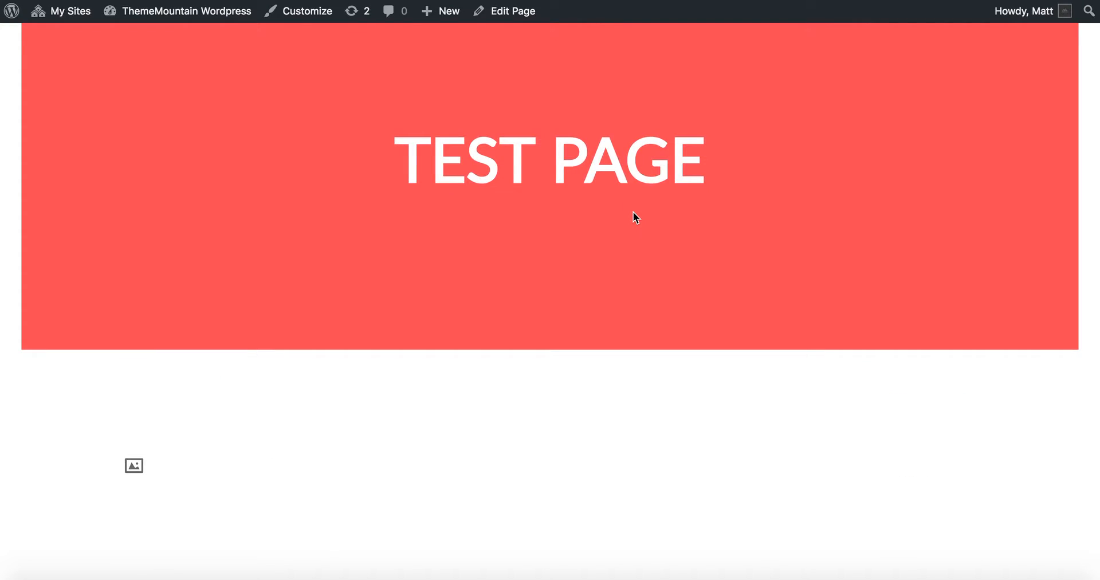
{"action": "key", "text": "super+r"}
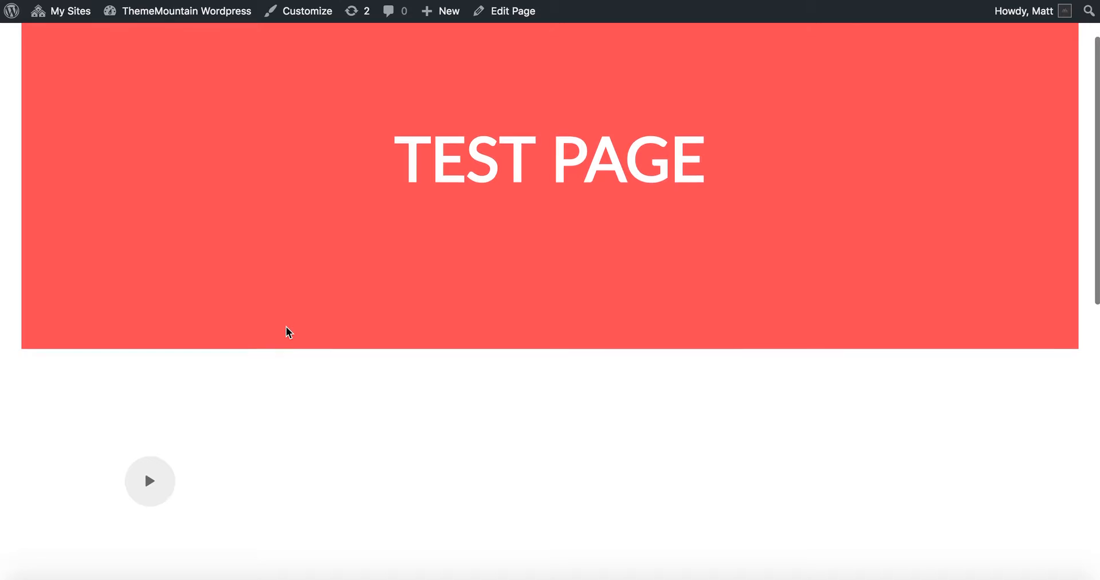
Open the Vimeo video lightbox from the circled play icon, pause the video and close the lightbox.
{"action": "scroll", "coordinate": [287, 328], "scroll_direction": "down", "scroll_amount": 4}
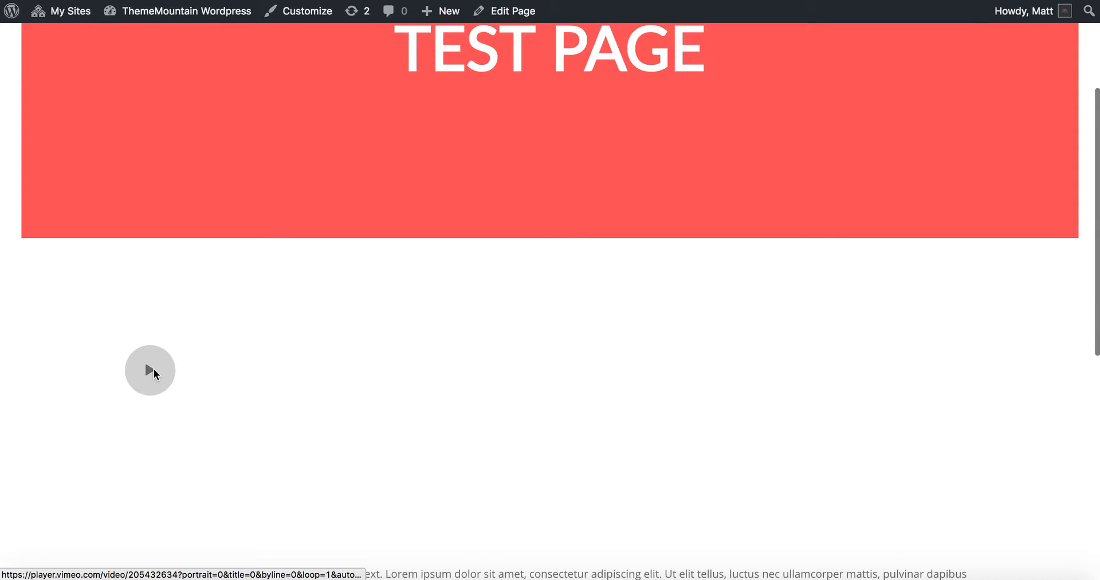
{"action": "left_click", "coordinate": [154, 374]}
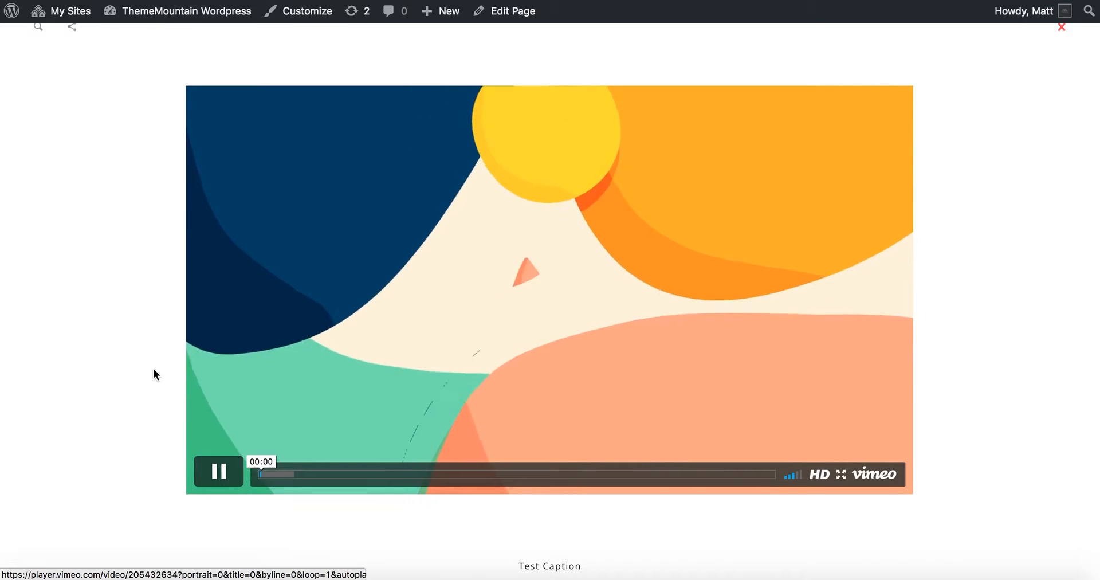
{"action": "left_click", "coordinate": [218, 471]}
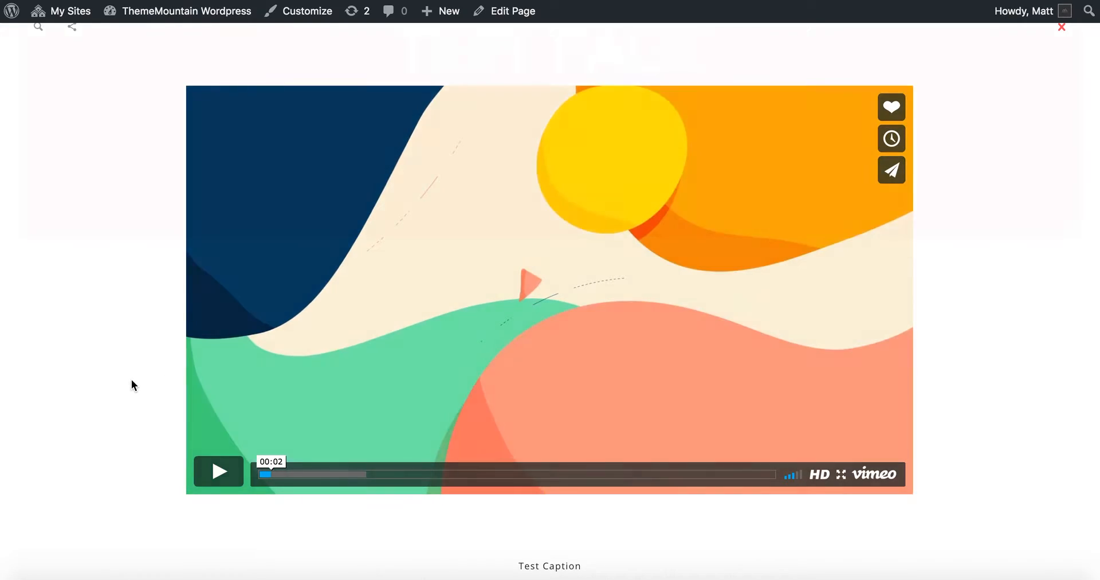
{"action": "left_click", "coordinate": [131, 379]}
{"action": "scroll", "coordinate": [646, 294], "scroll_direction": "up", "scroll_amount": 3}
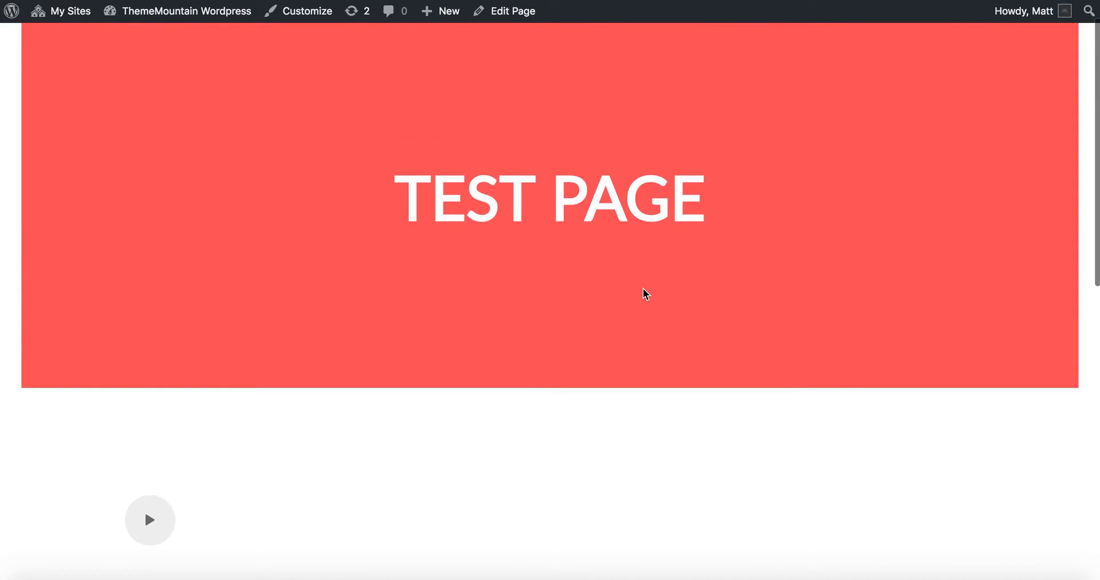